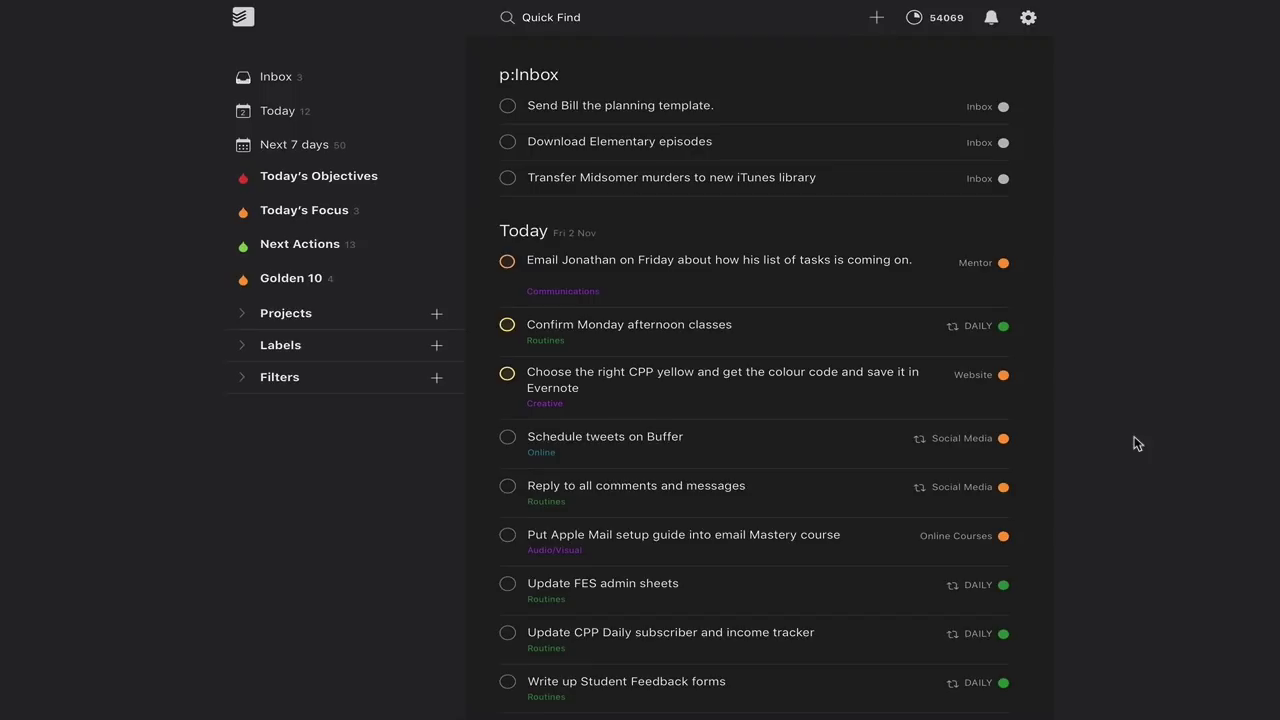
Switch to the account settings page in the browser and view the options for the profile photo
mouse_move(773, 8)
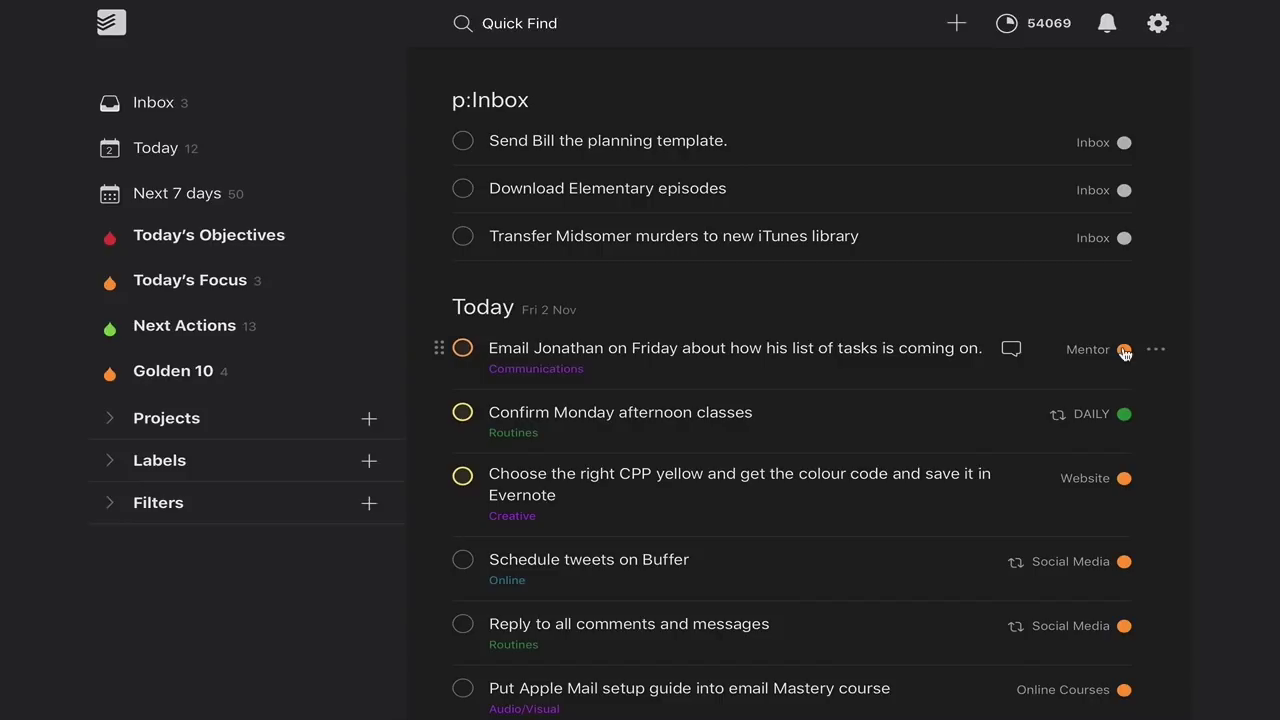
key("ctrl+Right")
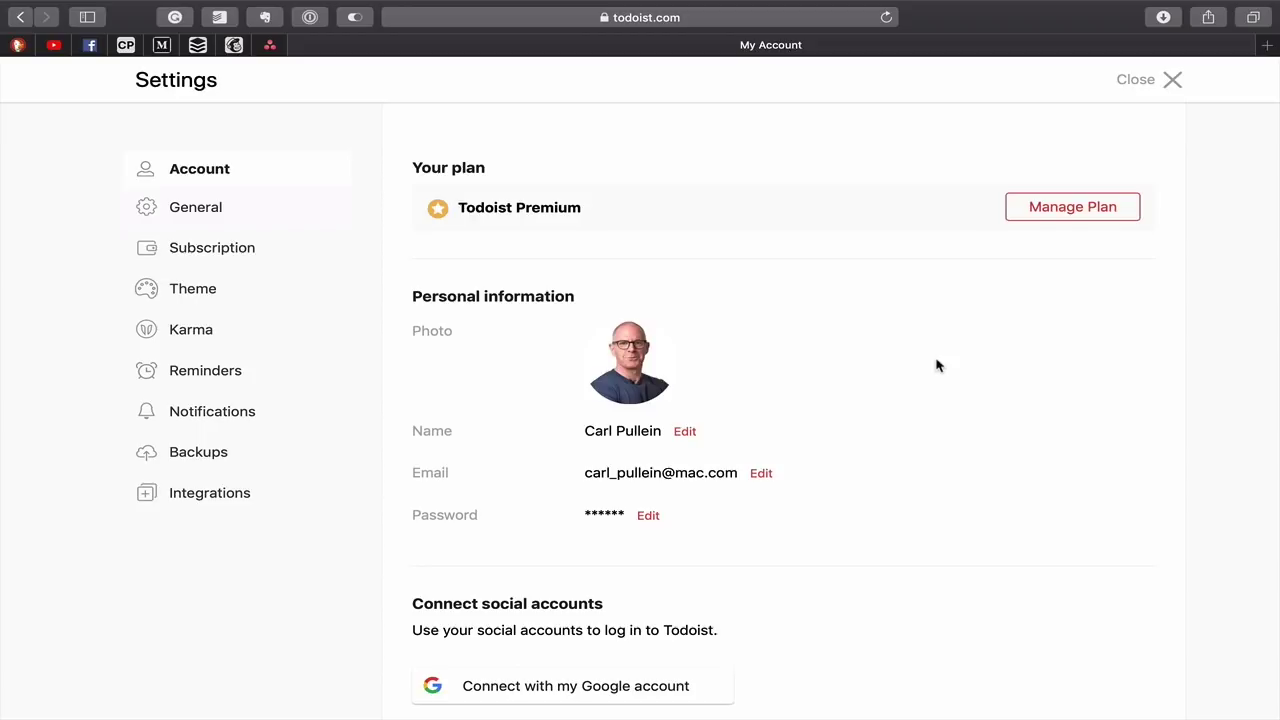
scroll(935, 364, "down", 1)
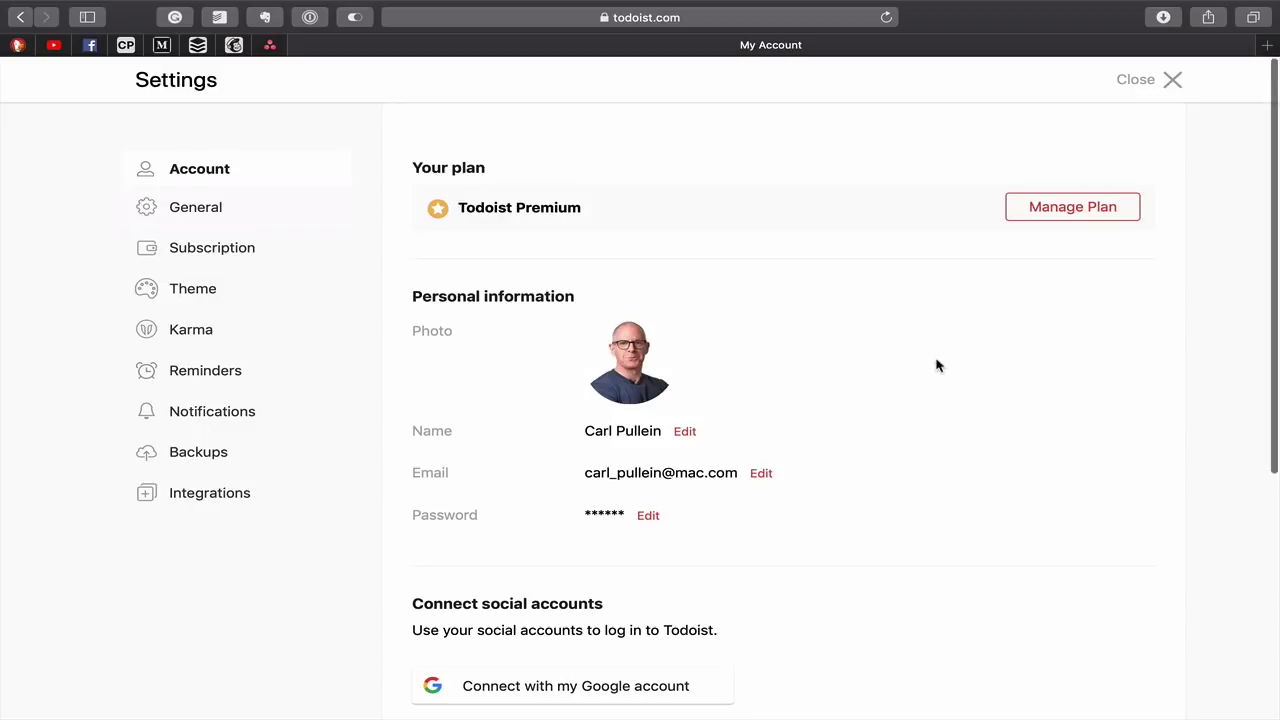
left_click(640, 370)
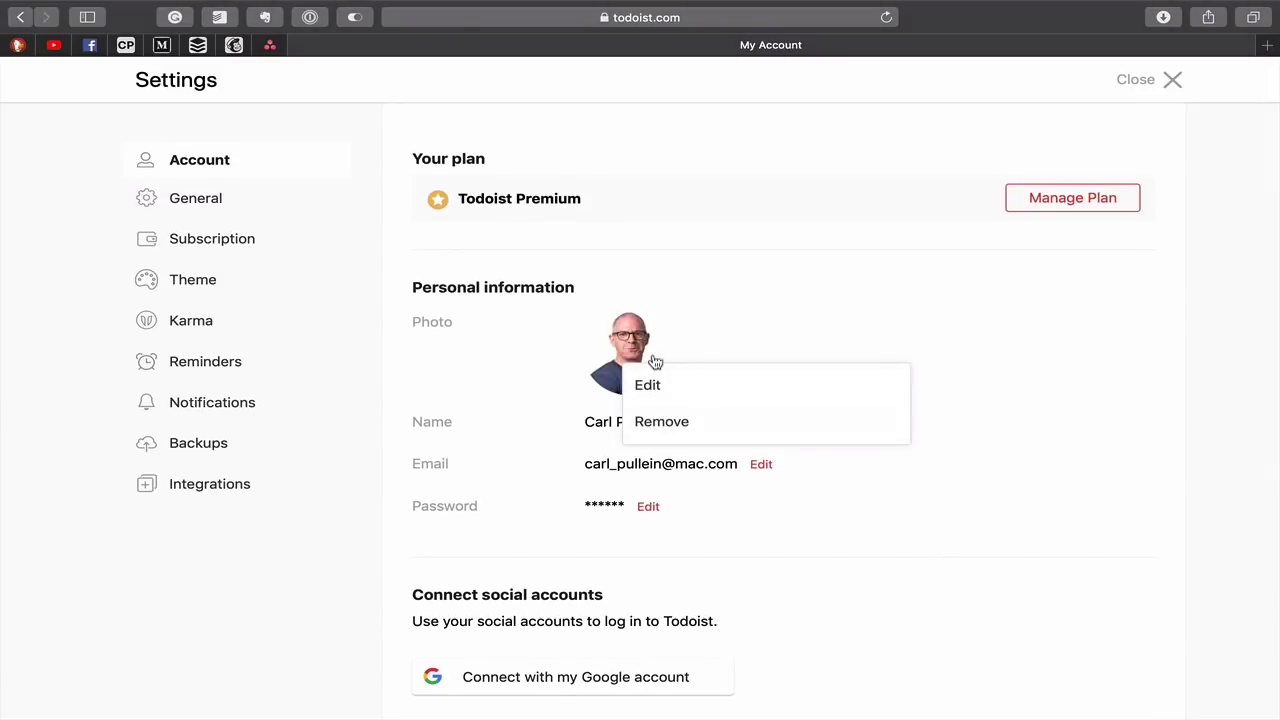
left_click(1033, 415)
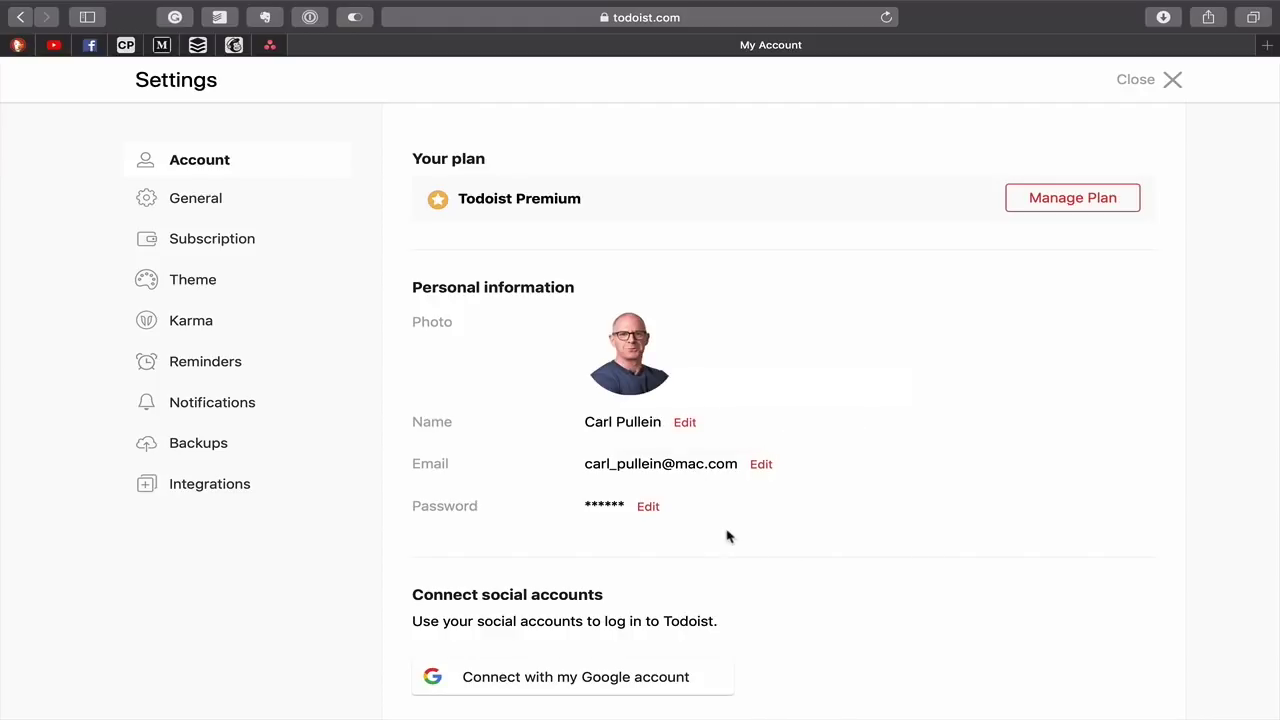
Review the Account settings, including the social account connections, friend referral and account deletion sections
scroll(730, 536, "down", 5)
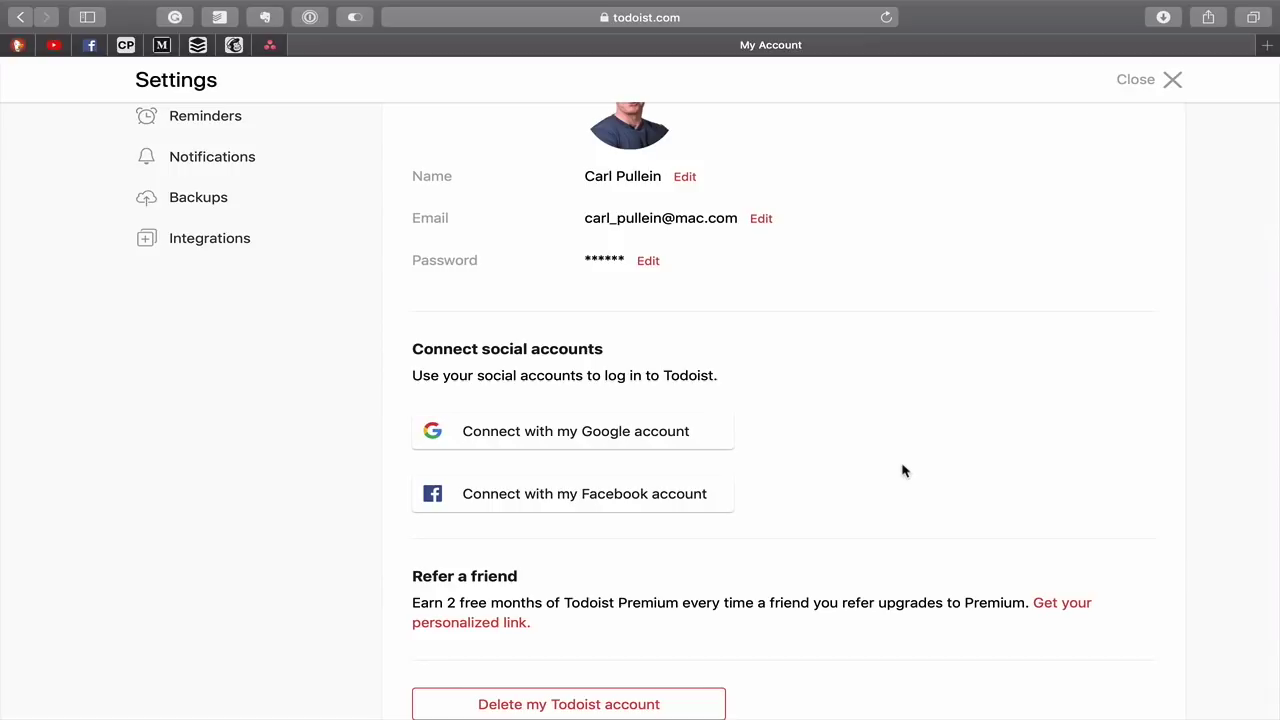
scroll(903, 470, "down", 3)
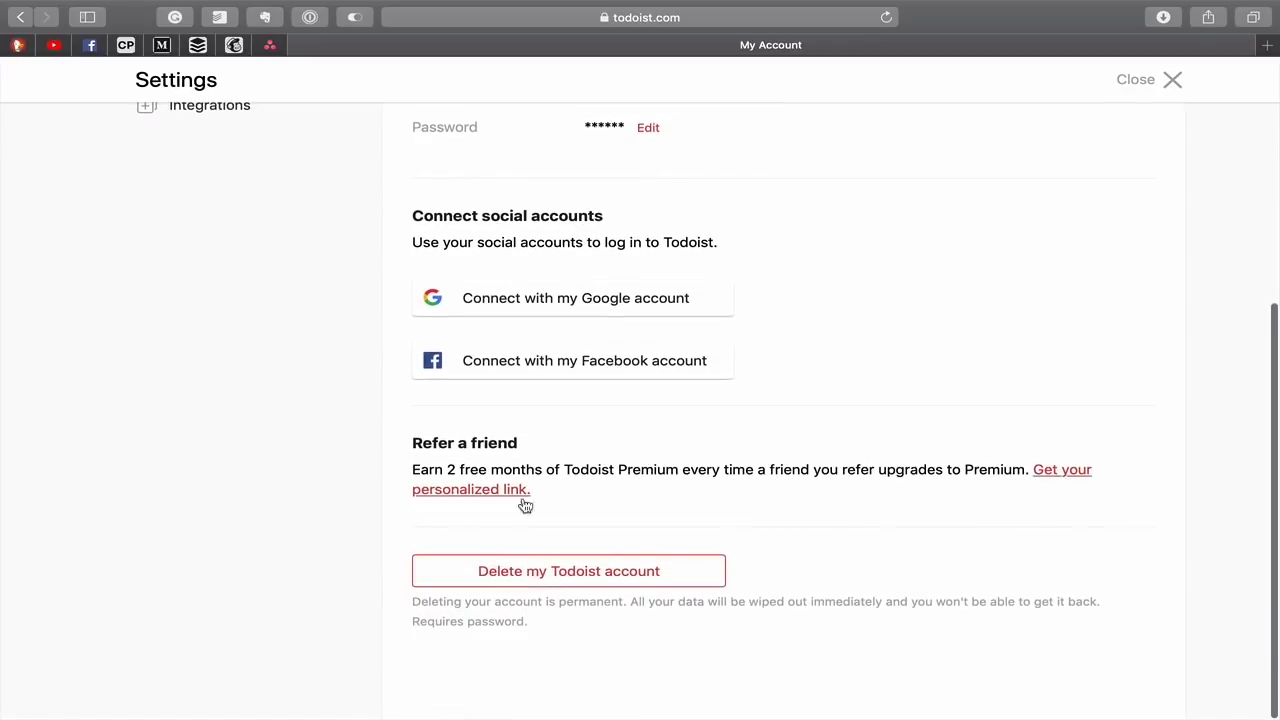
scroll(540, 443, "up", 5)
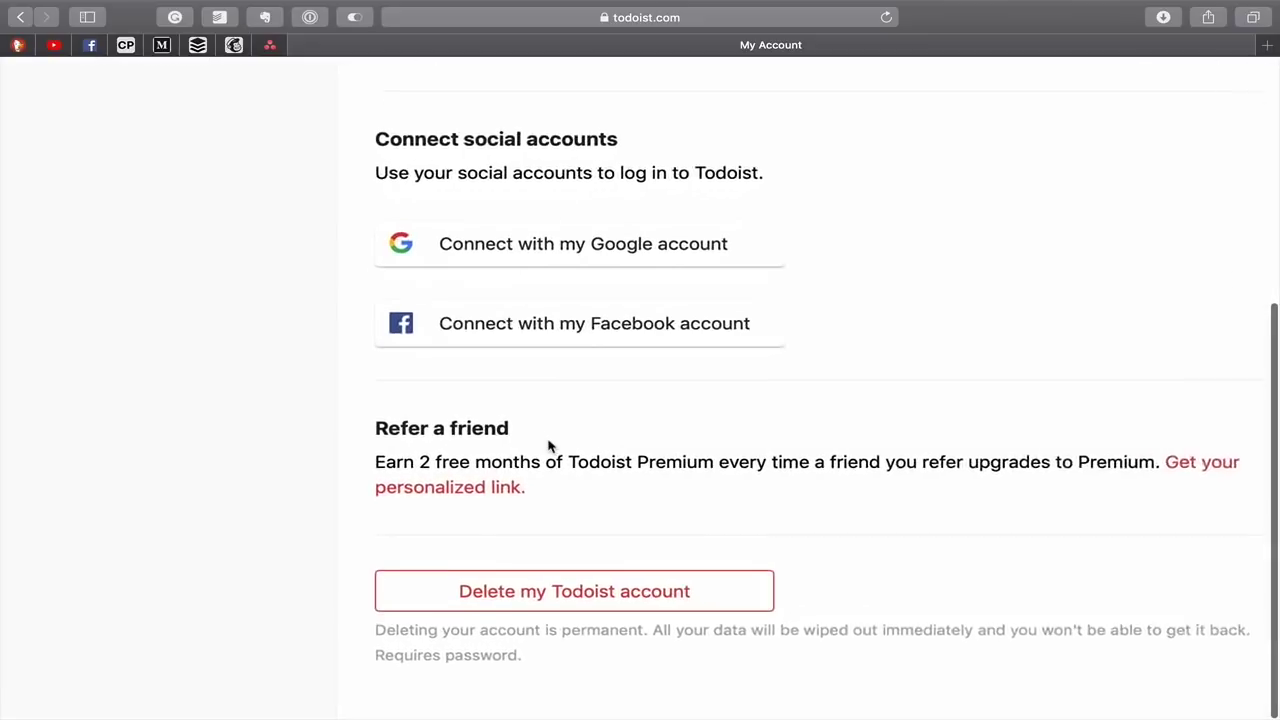
scroll(548, 445, "right", 1)
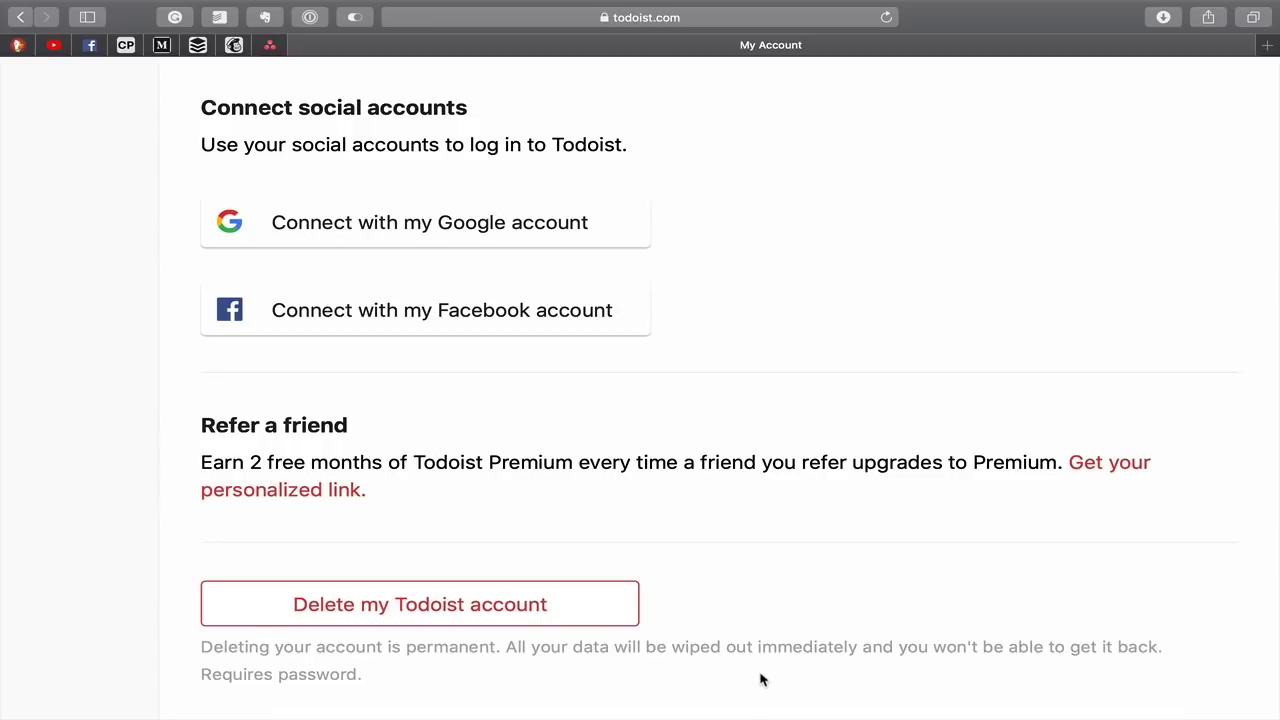
scroll(762, 680, "down", 1)
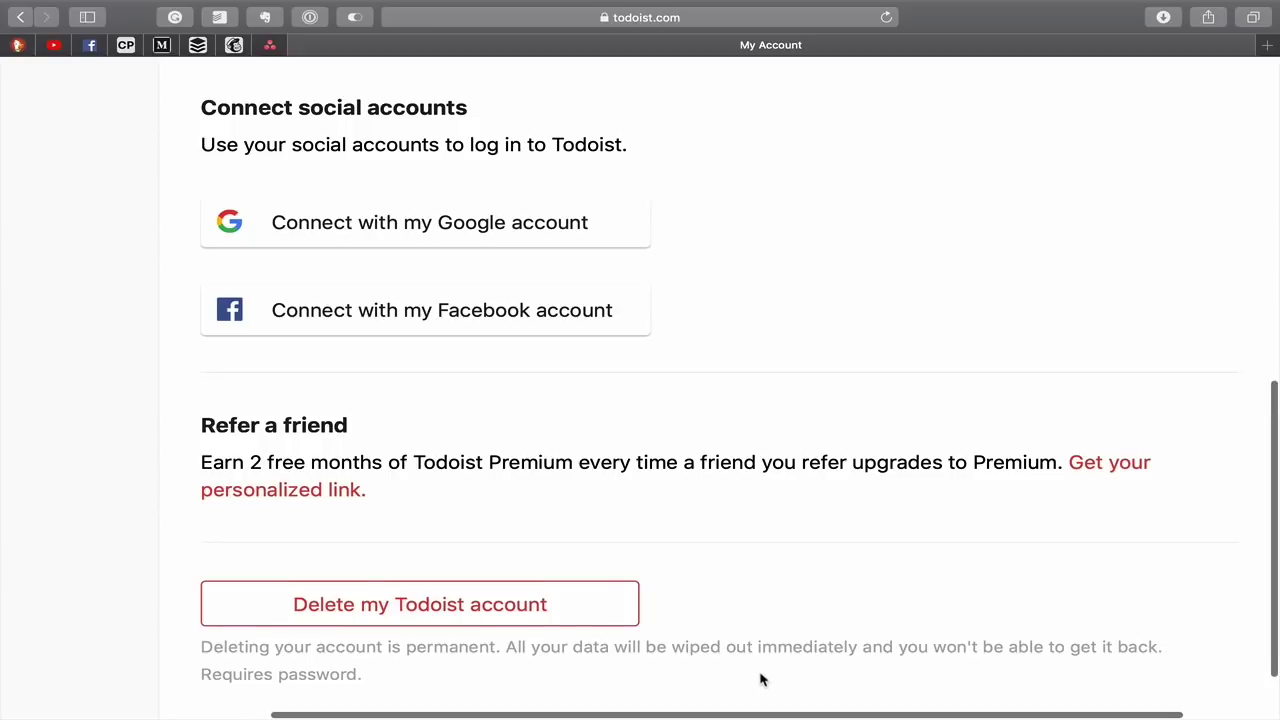
scroll(762, 680, "up", 1)
scroll(762, 680, "up", 10)
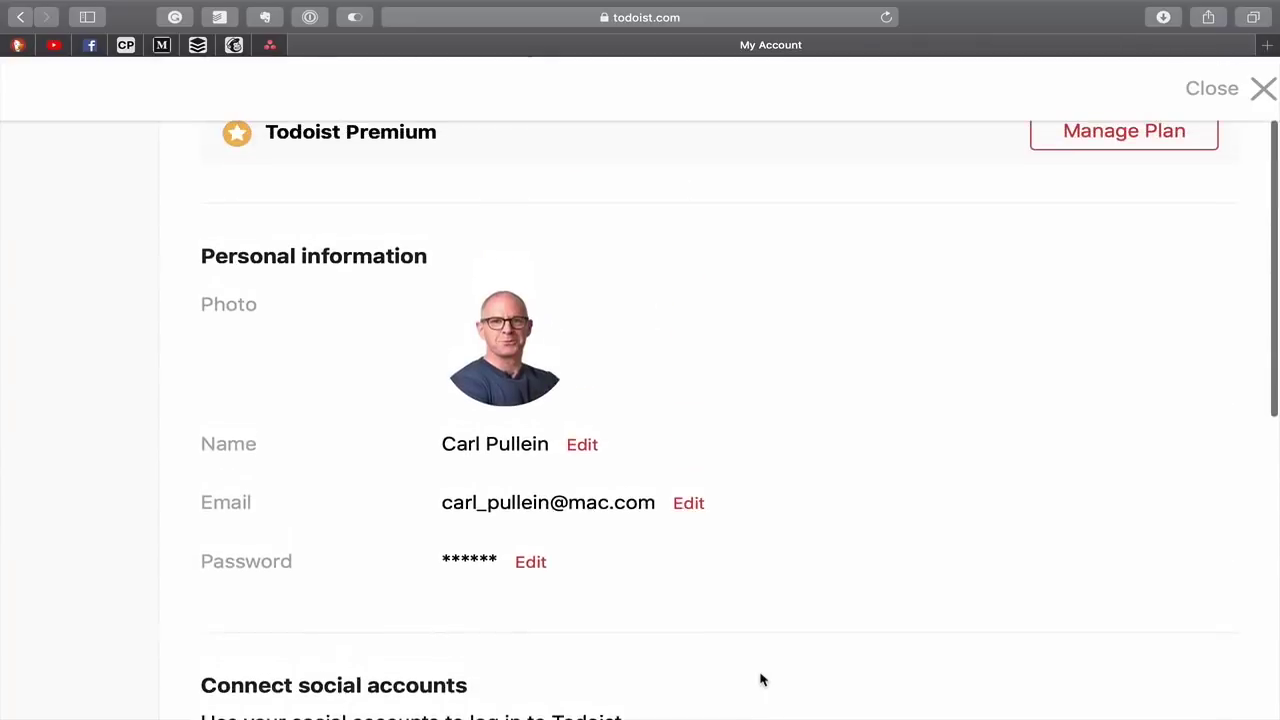
scroll(475, 530, "left", 5)
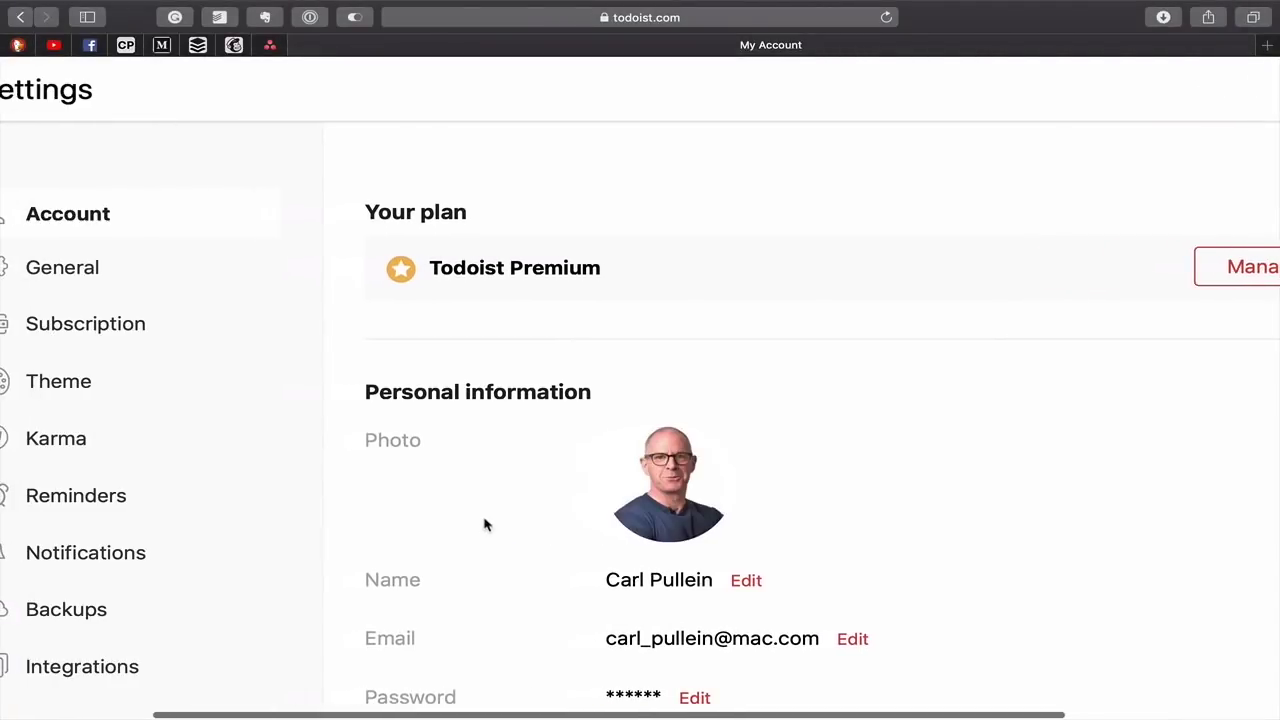
scroll(484, 525, "down", 5)
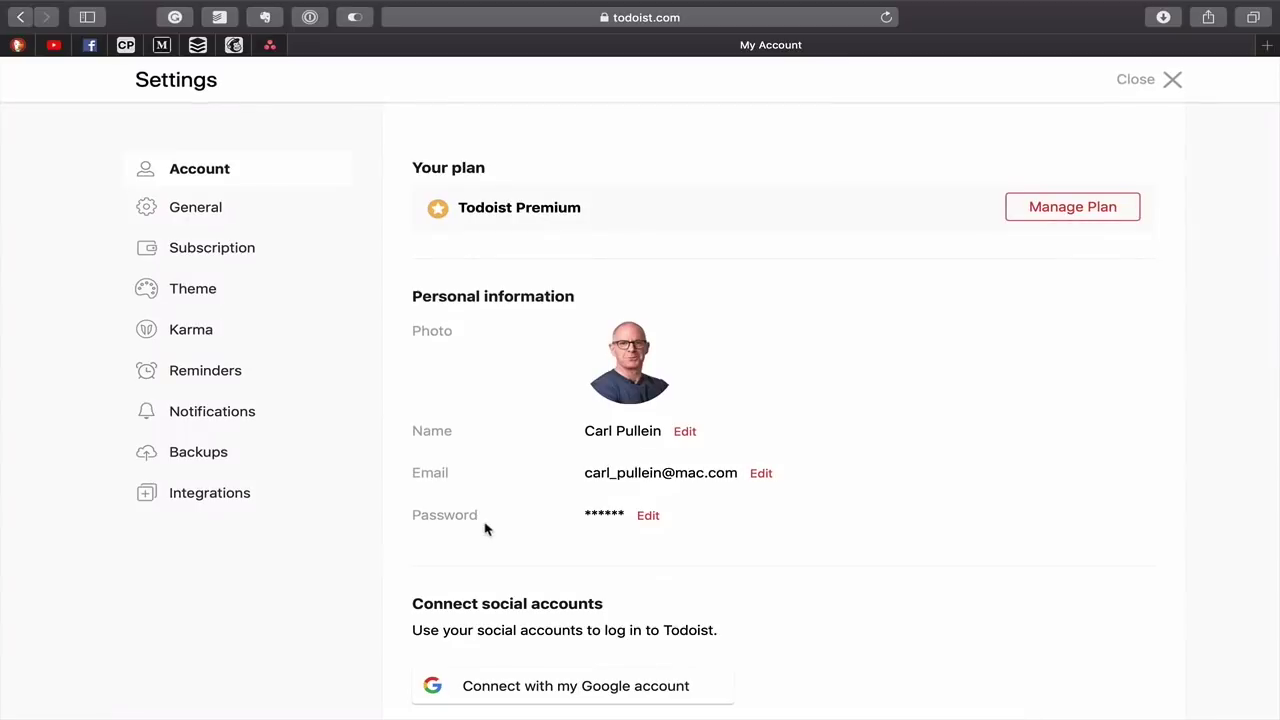
Open the General settings, view the start page's custom query in edit mode, and leave the settings without saving
left_click(198, 225)
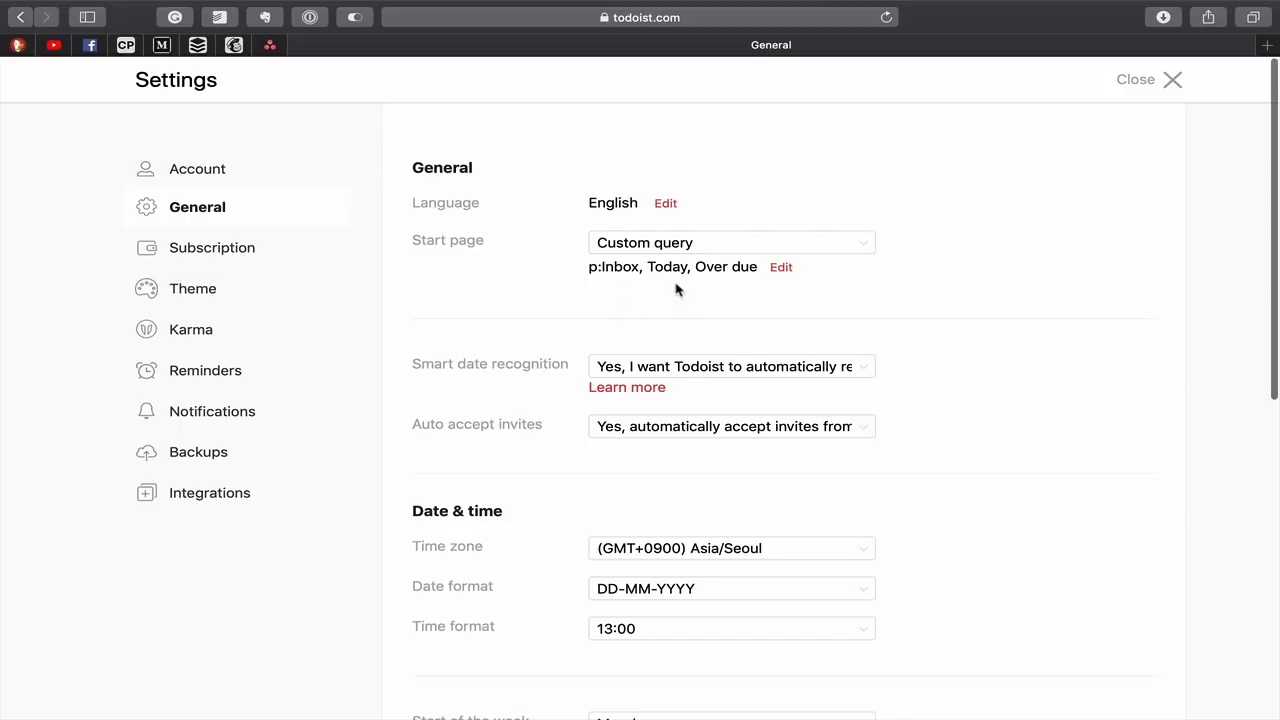
left_click(778, 268)
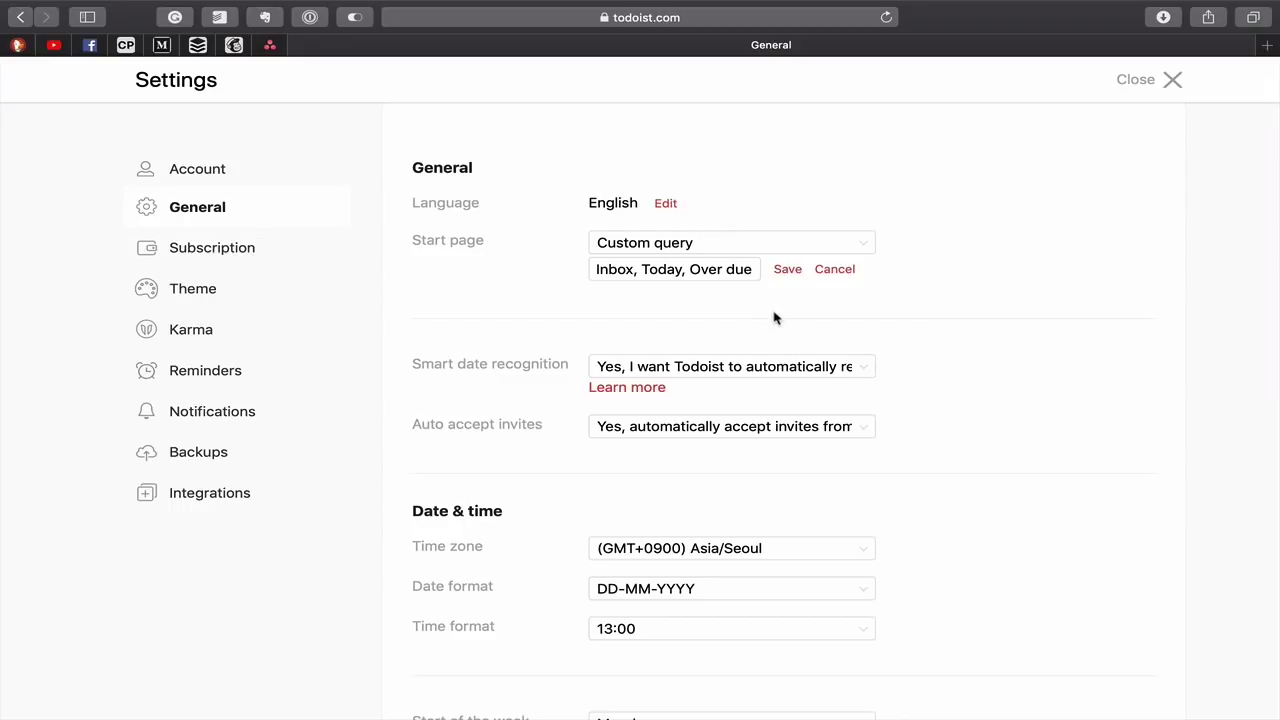
left_click(831, 274)
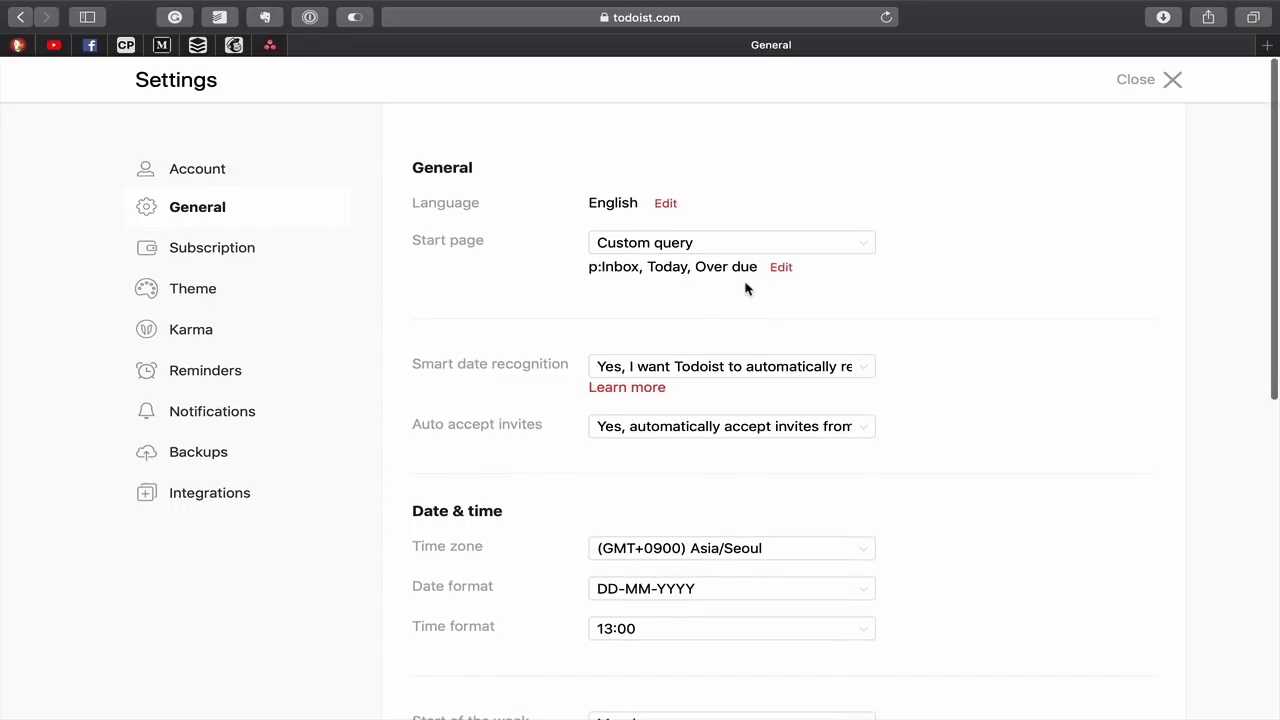
scroll(425, 265, "up", 2)
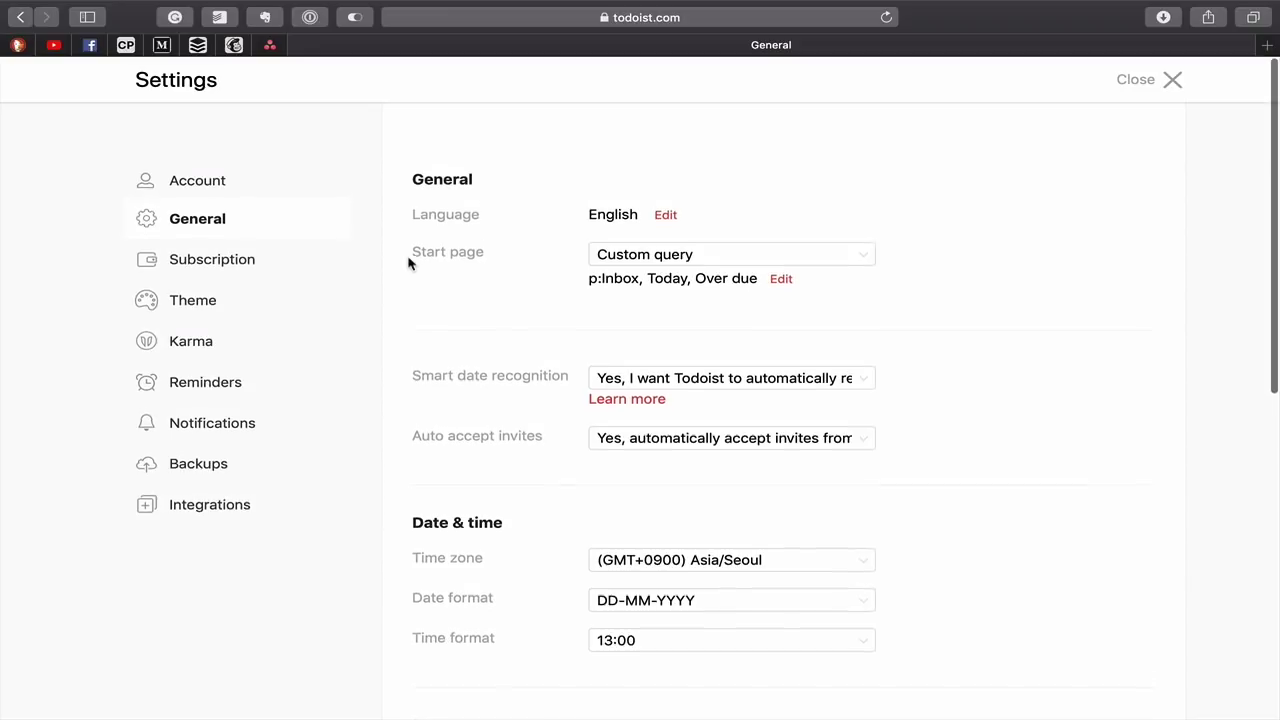
left_click(1147, 84)
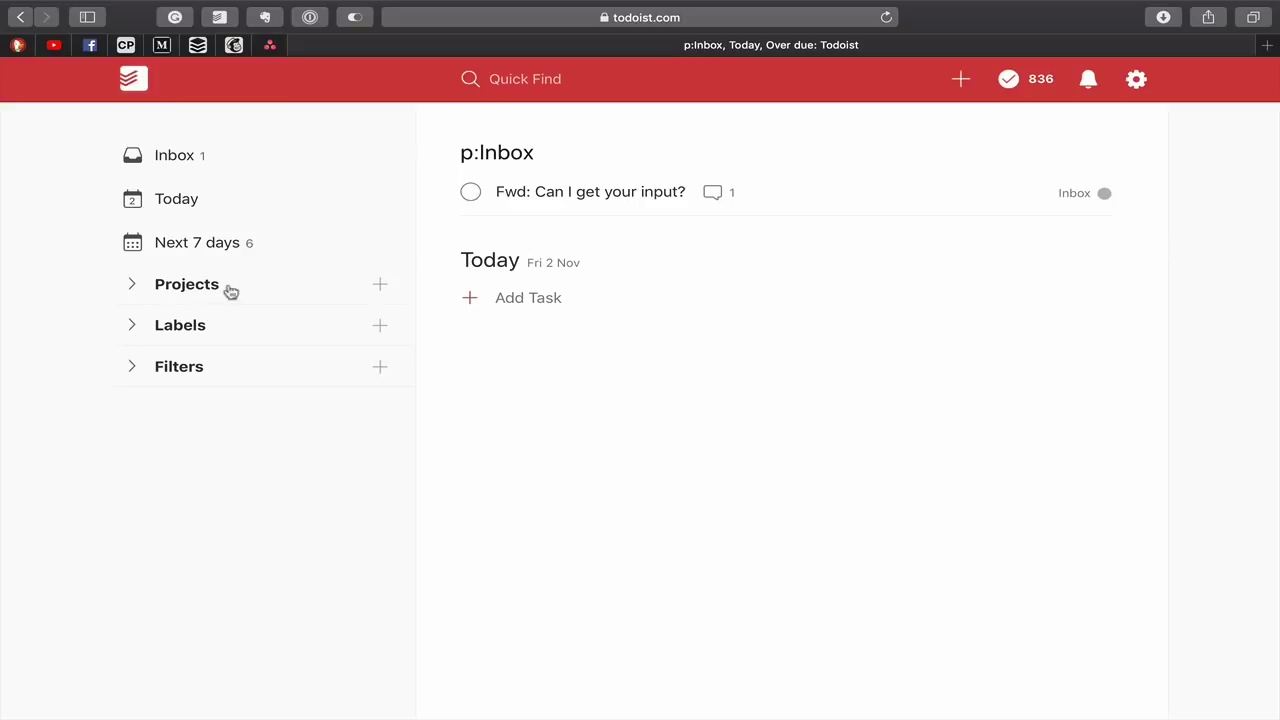
Expand the project list, view the PERSONAL project, and return to the start page
left_click(186, 289)
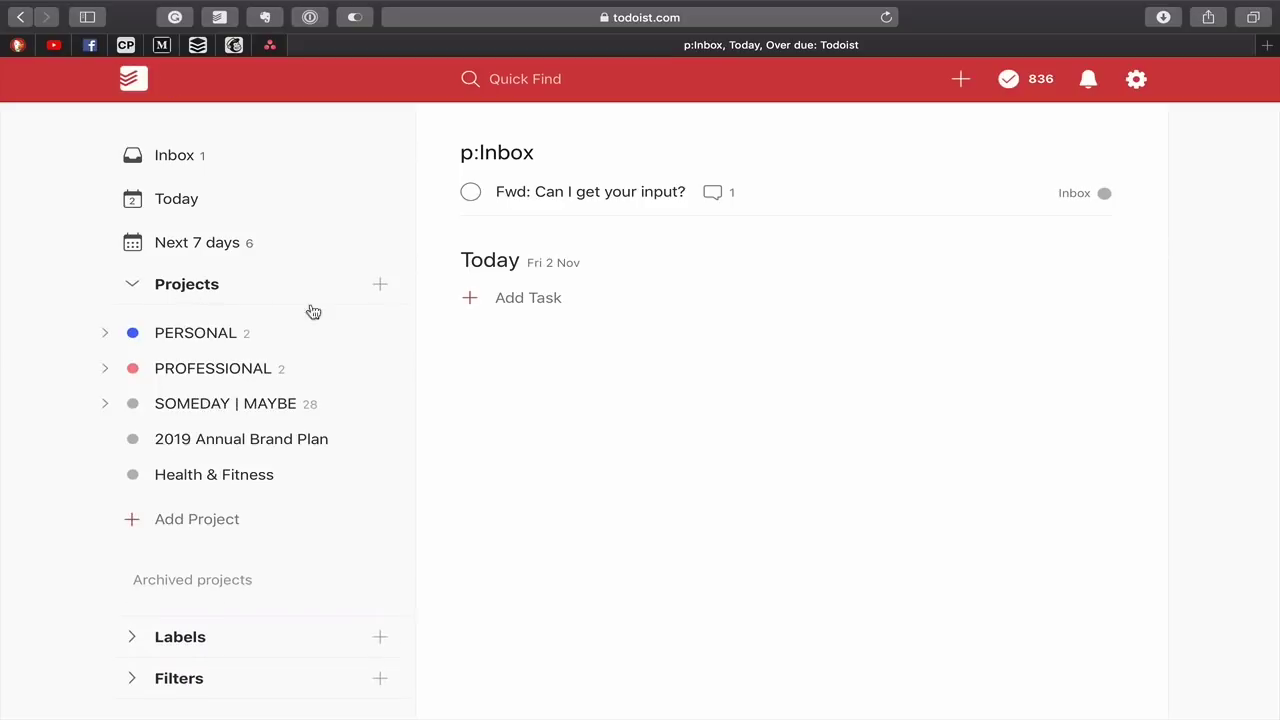
left_click(219, 334)
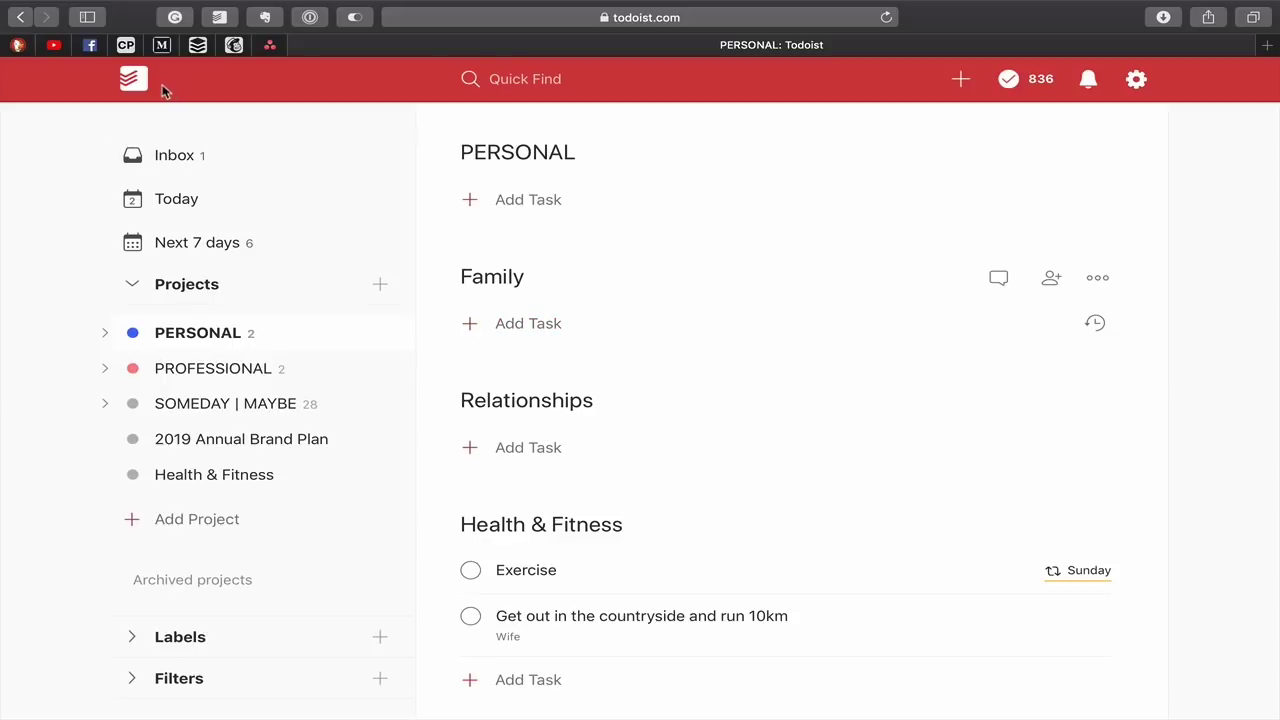
left_click(130, 79)
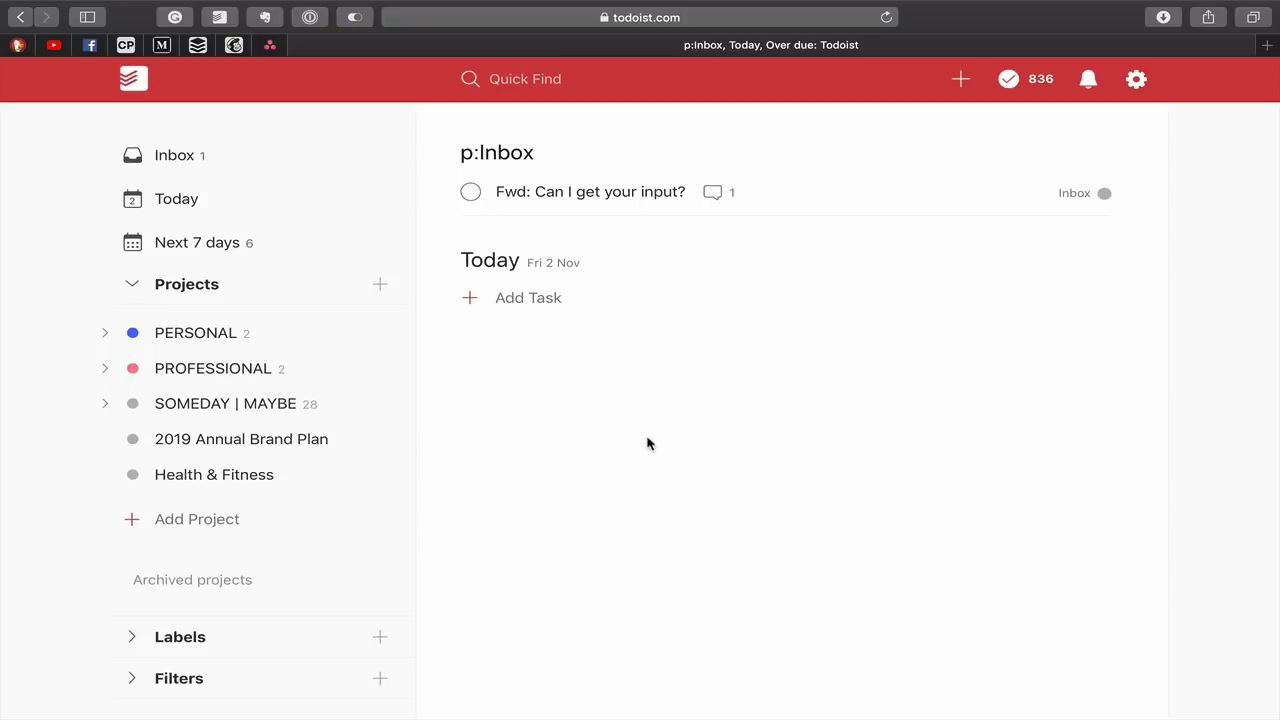
Reopen the General settings and view the choices for Smart date recognition
left_click(1138, 88)
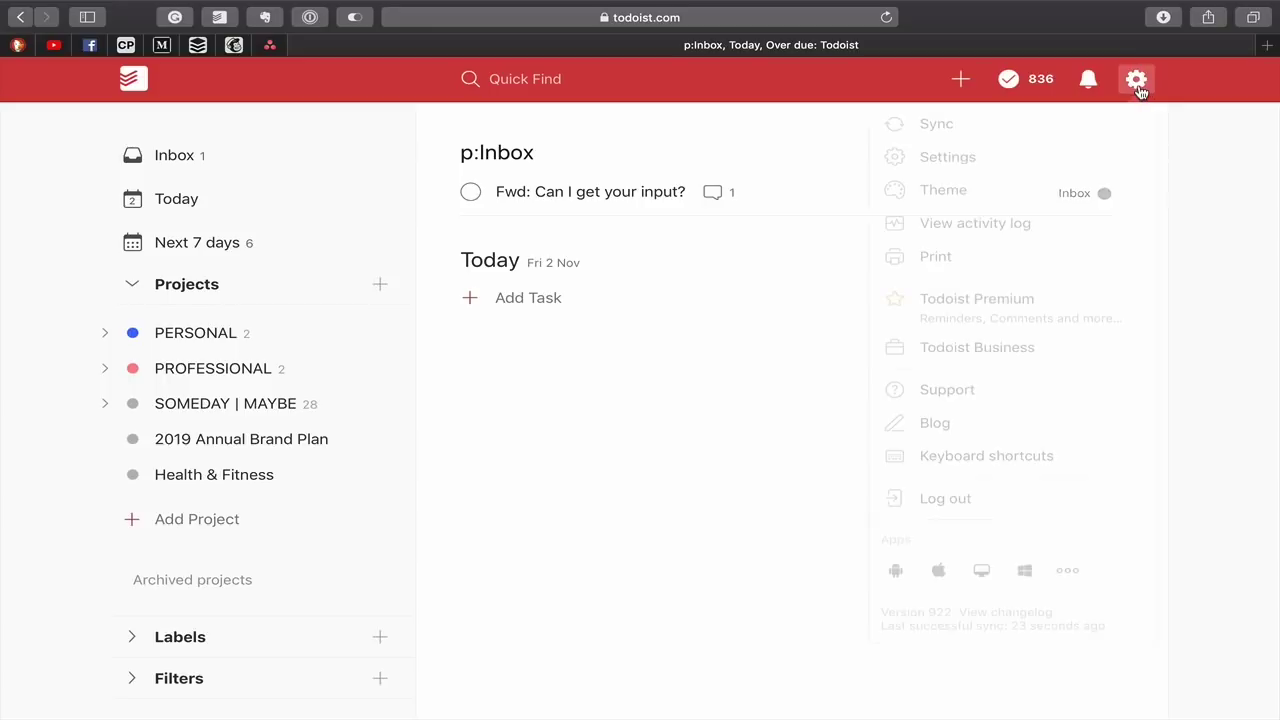
left_click(1012, 160)
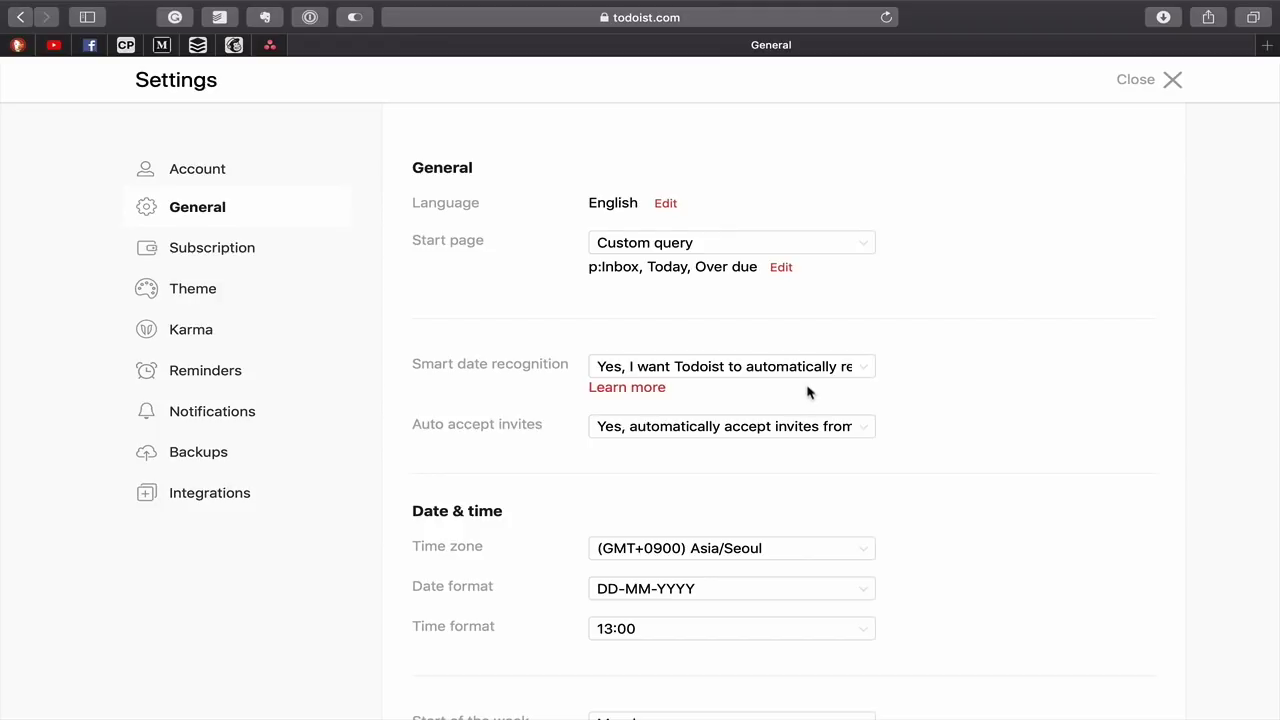
left_click(866, 368)
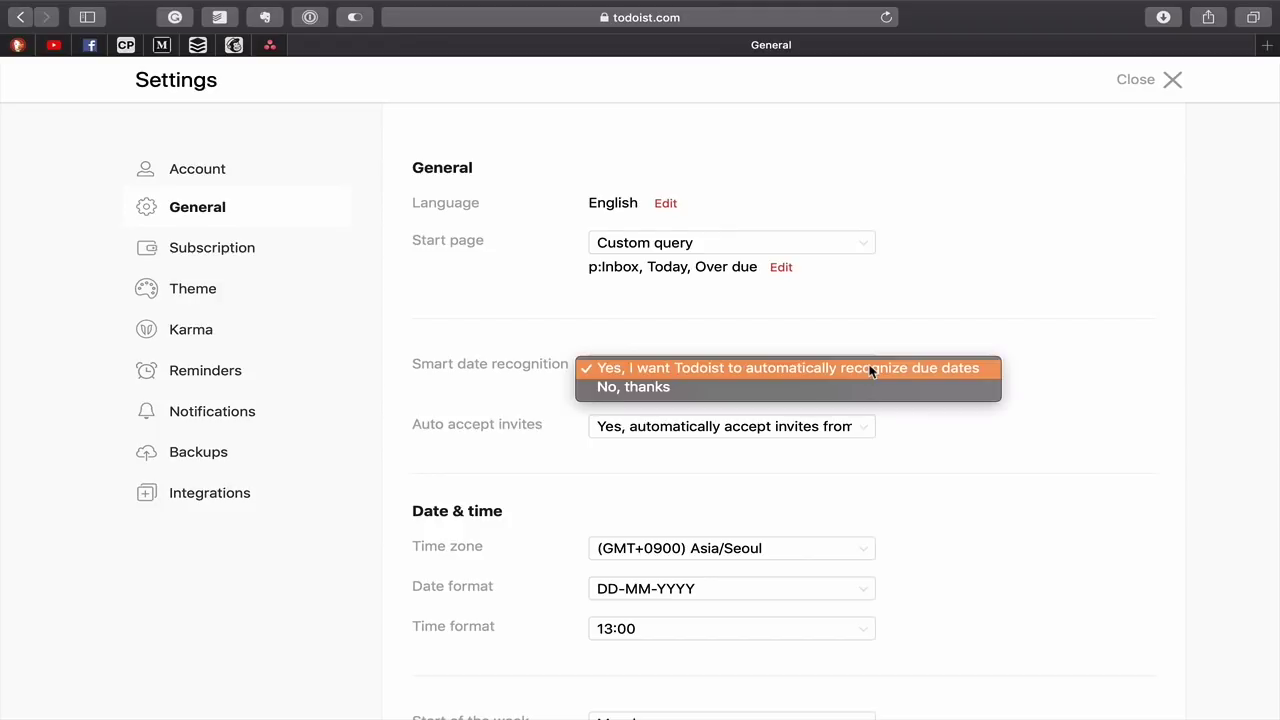
left_click(1071, 413)
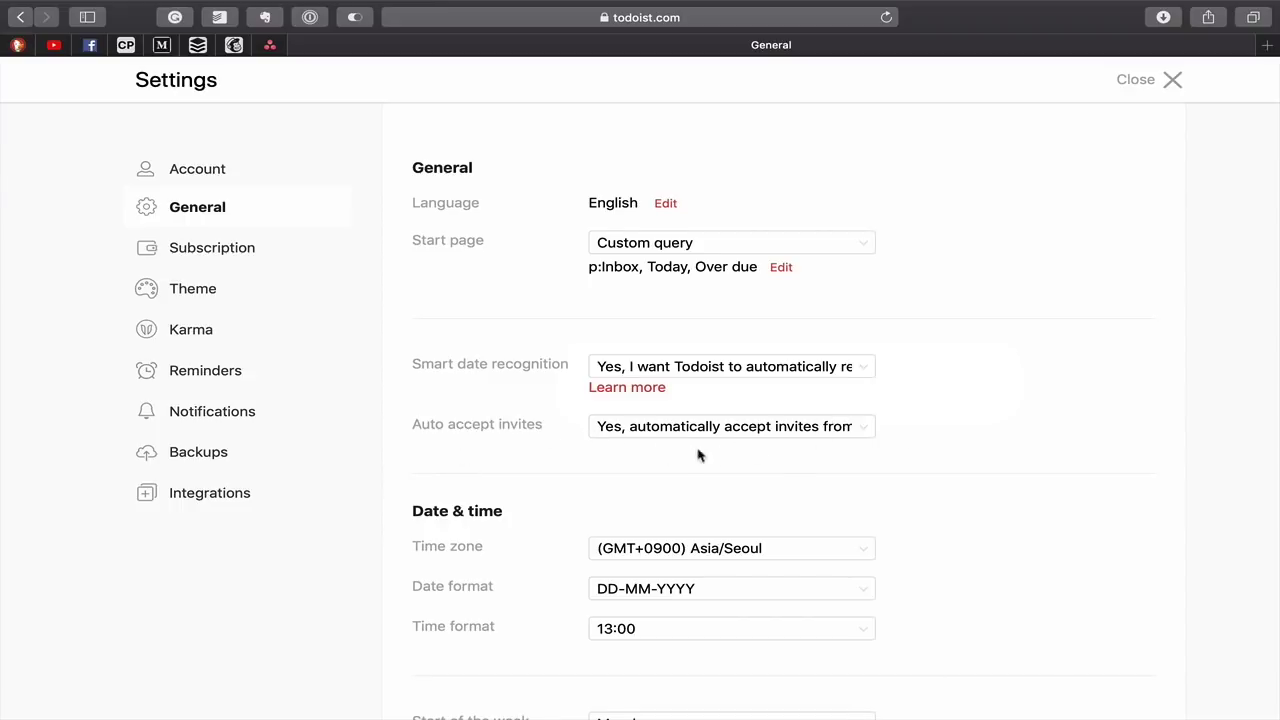
Review the Date & time settings and view the choices for how "Next week" is interpreted
scroll(538, 536, "down", 3)
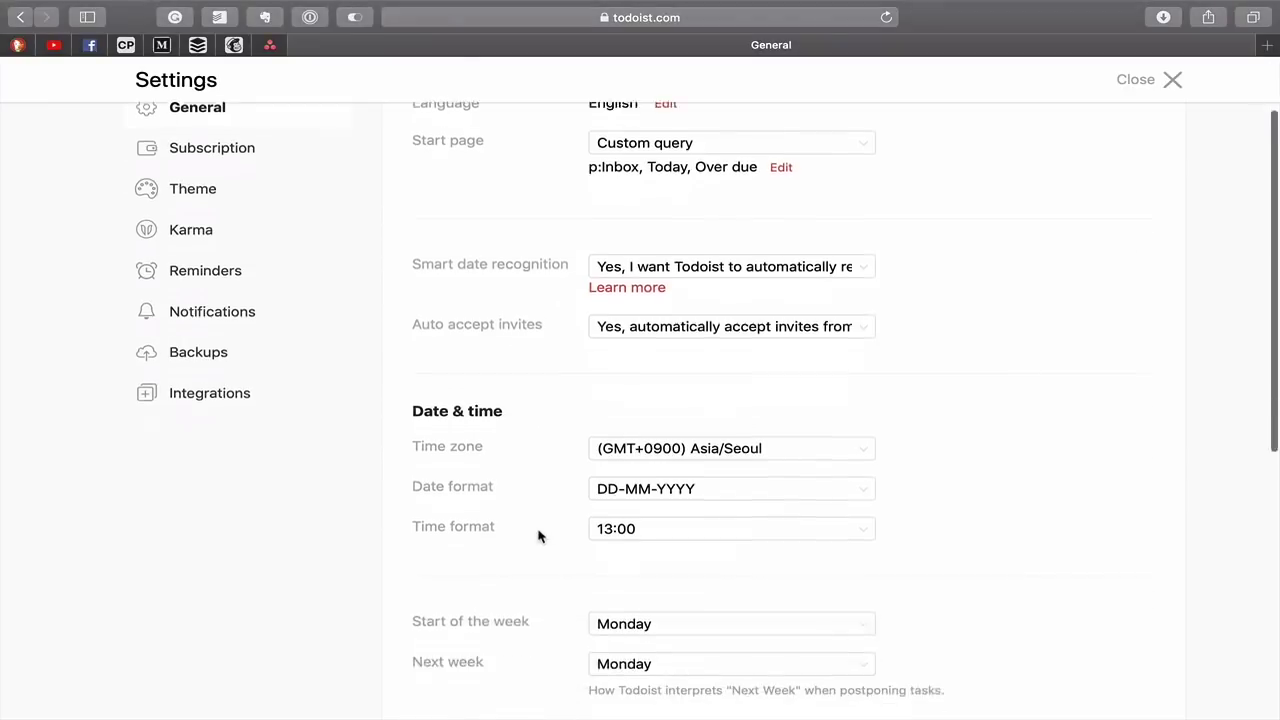
scroll(538, 536, "down", 3)
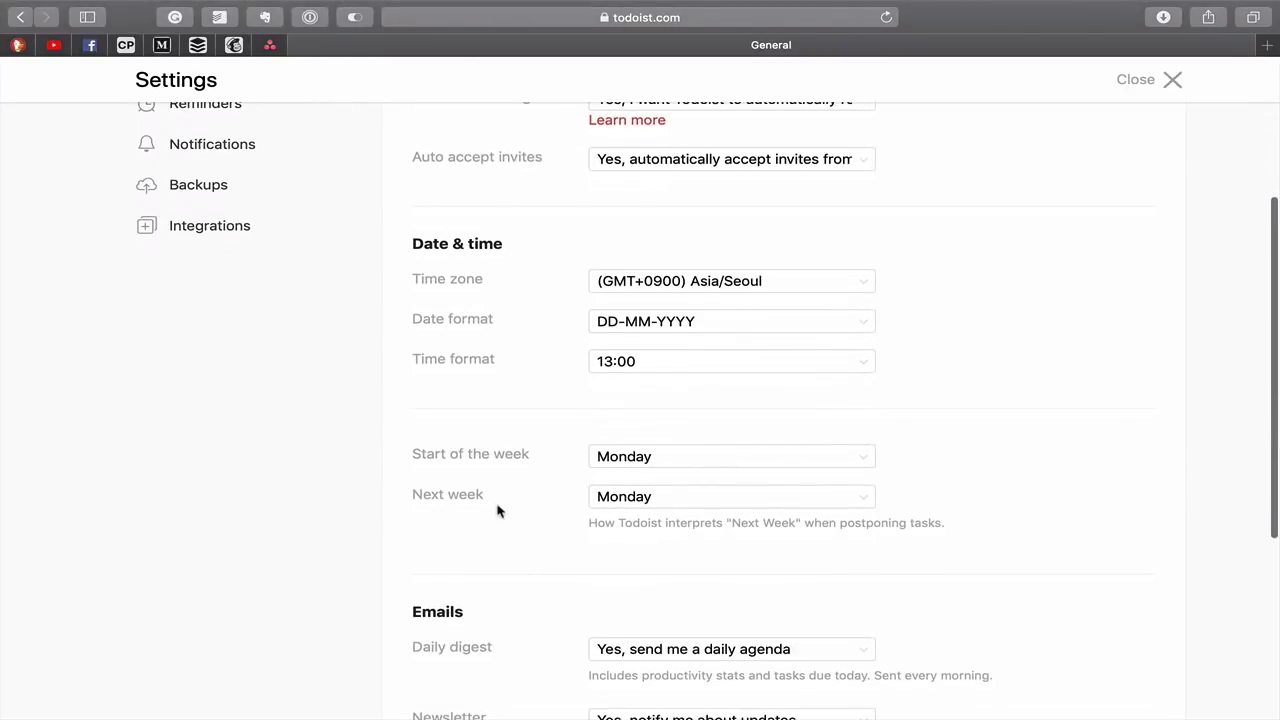
left_click(864, 499)
left_click(864, 499)
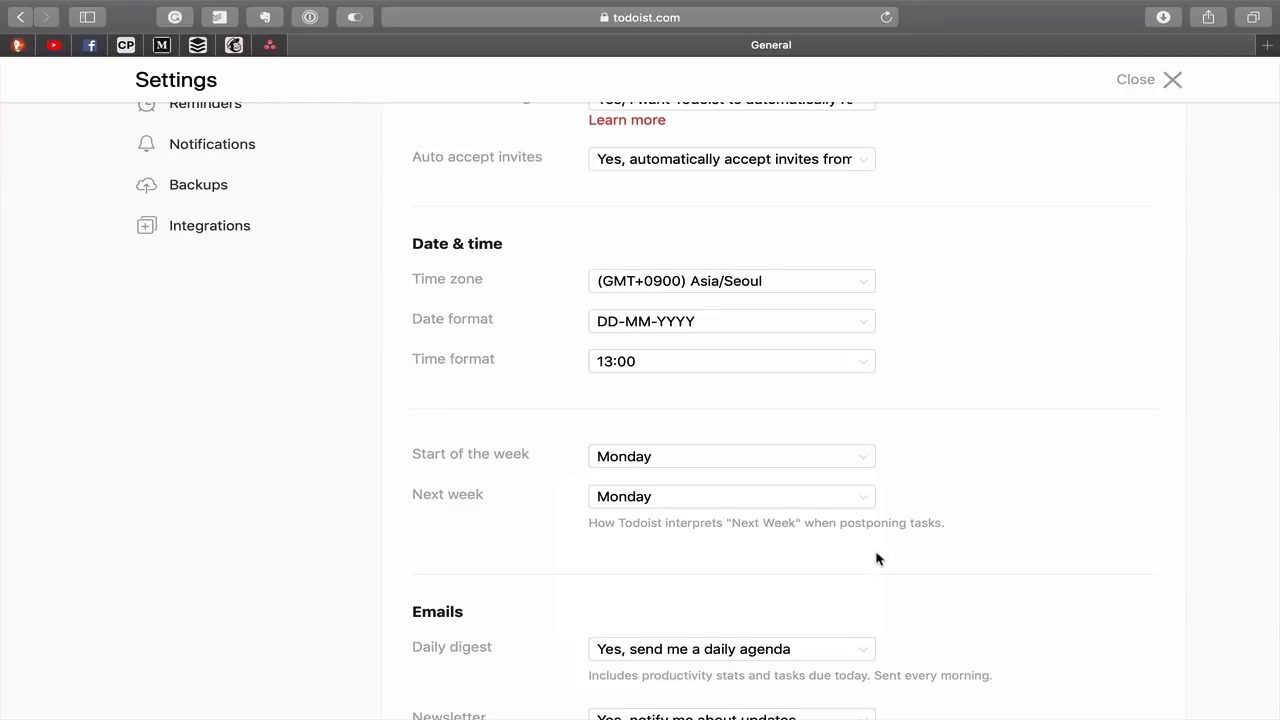
Close the settings and view the scheduling options of the Inbox task "Fwd: Can I get your input?", including Next week
left_click(1153, 80)
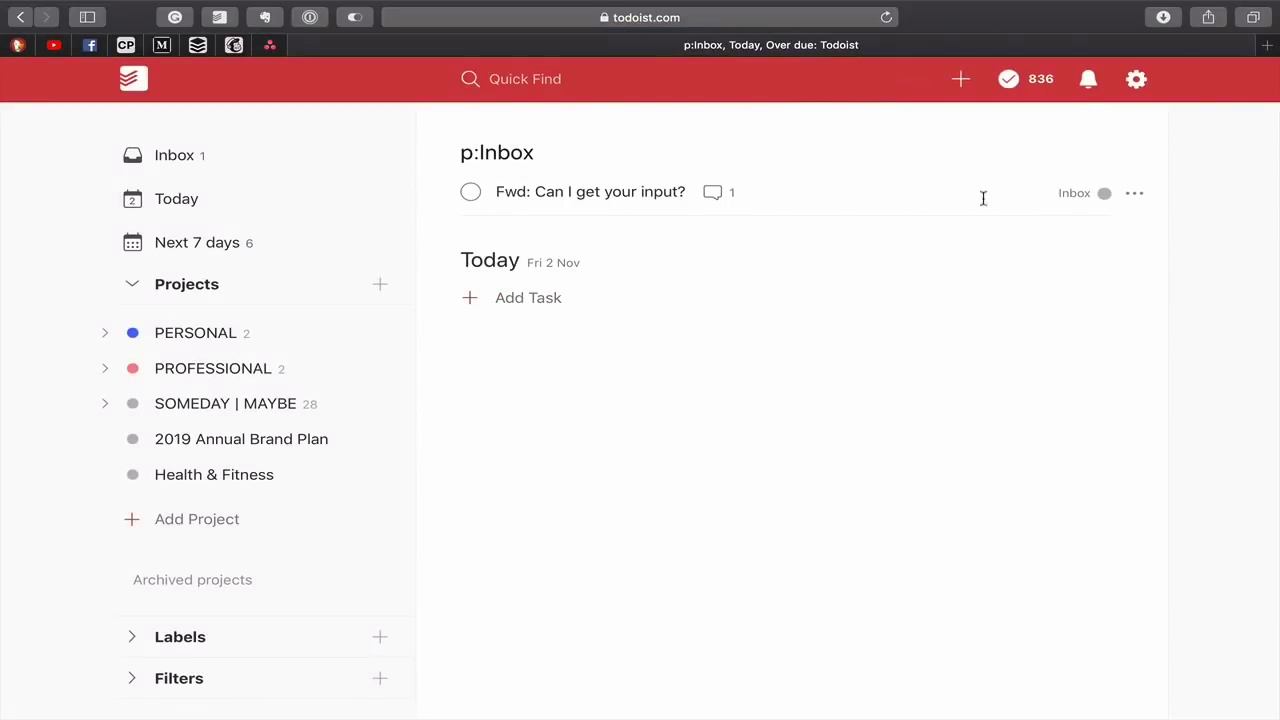
left_click(1136, 194)
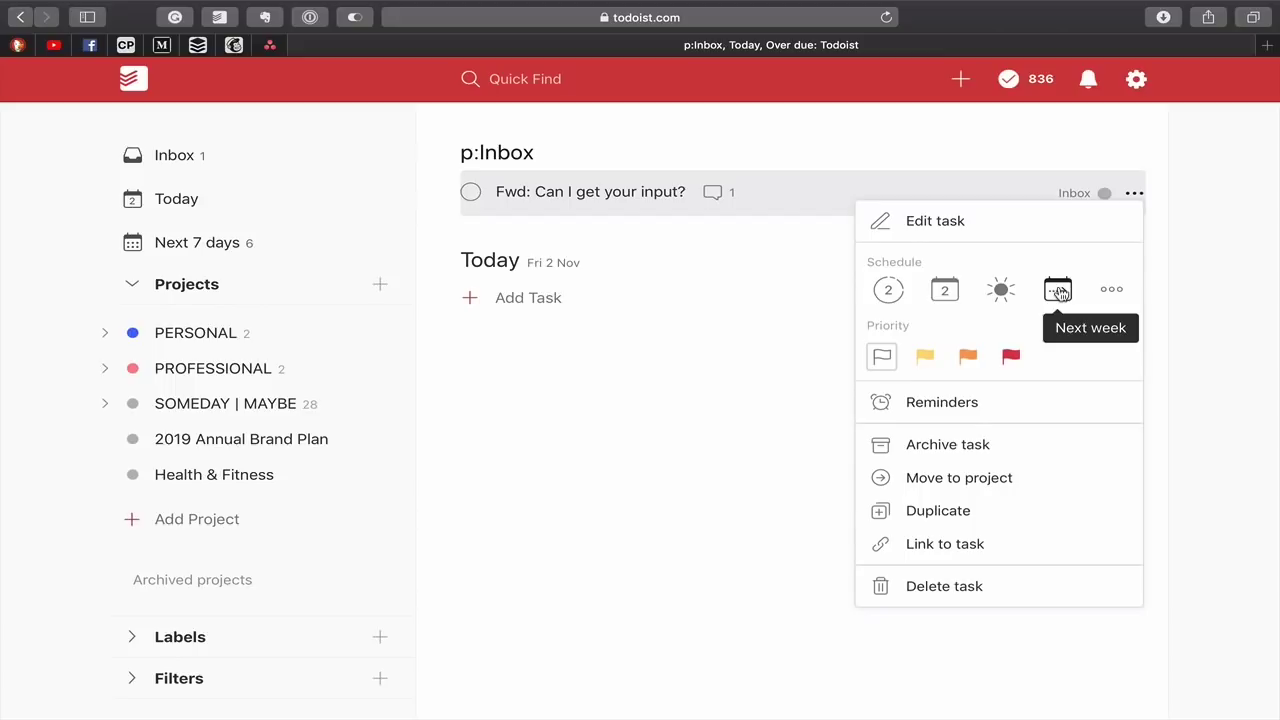
left_click(1220, 282)
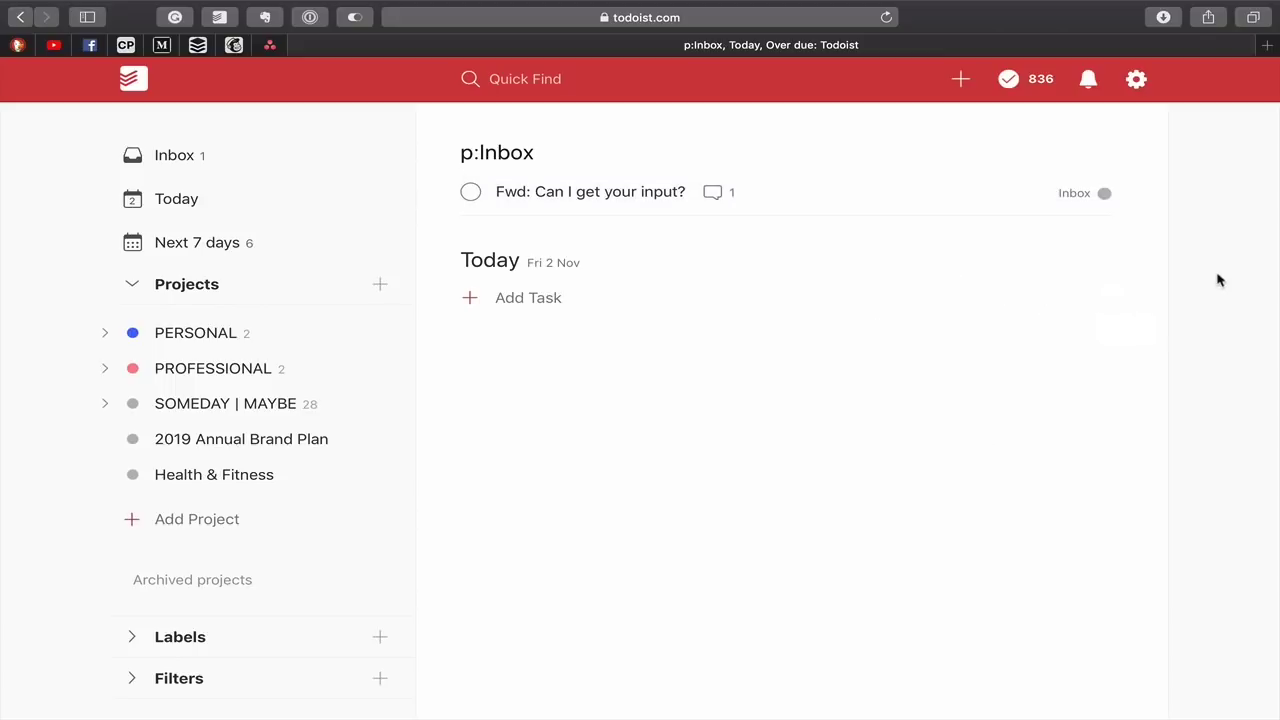
Return to the General settings and review the Emails and Beta access sections
left_click(1136, 79)
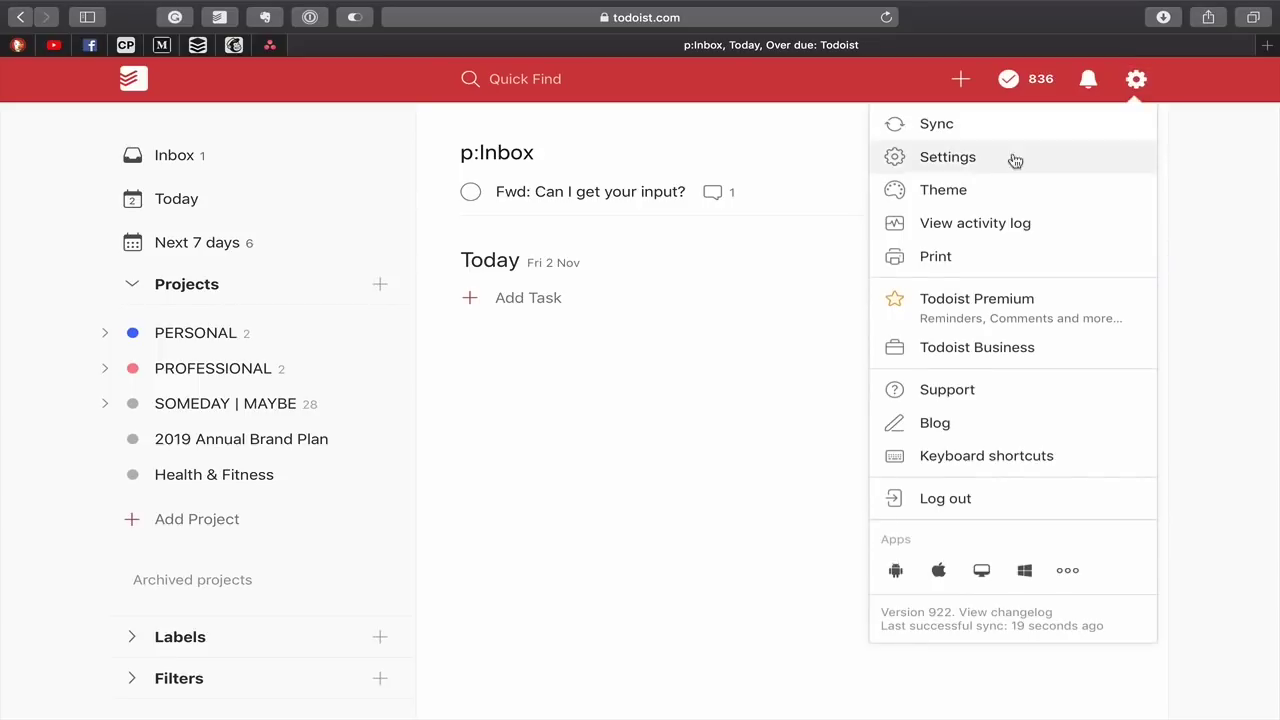
left_click(980, 163)
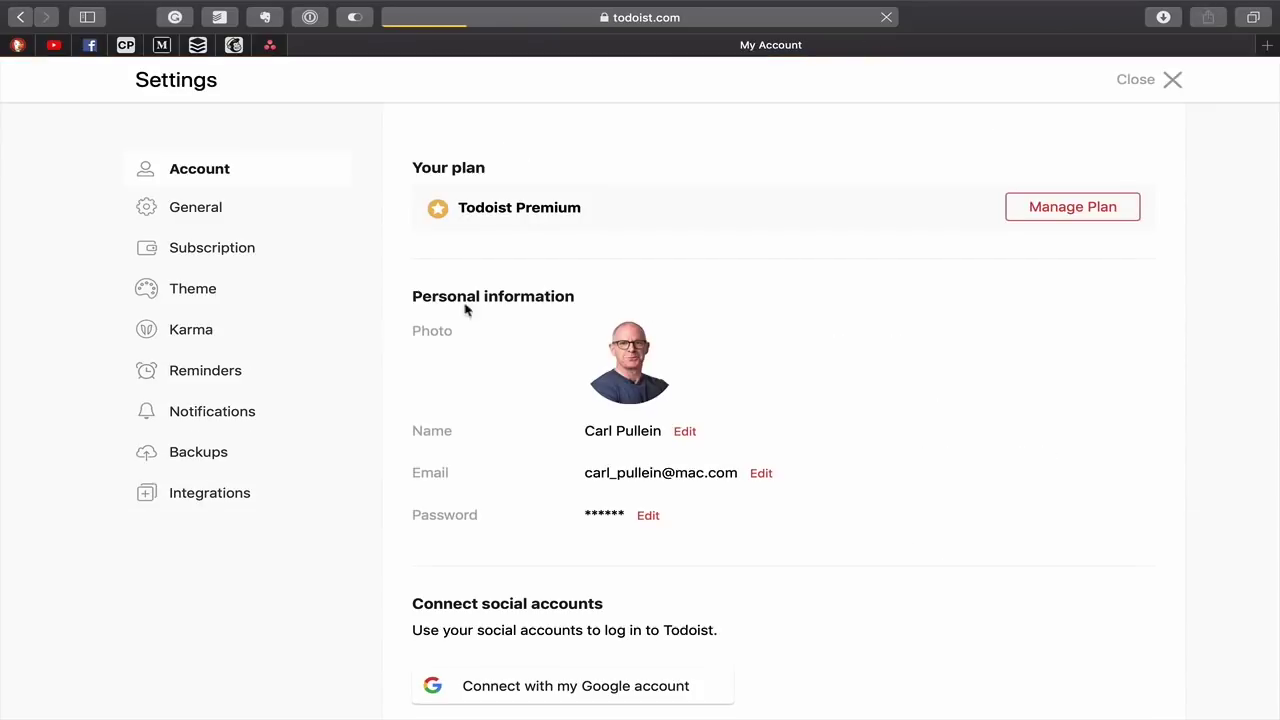
left_click(215, 220)
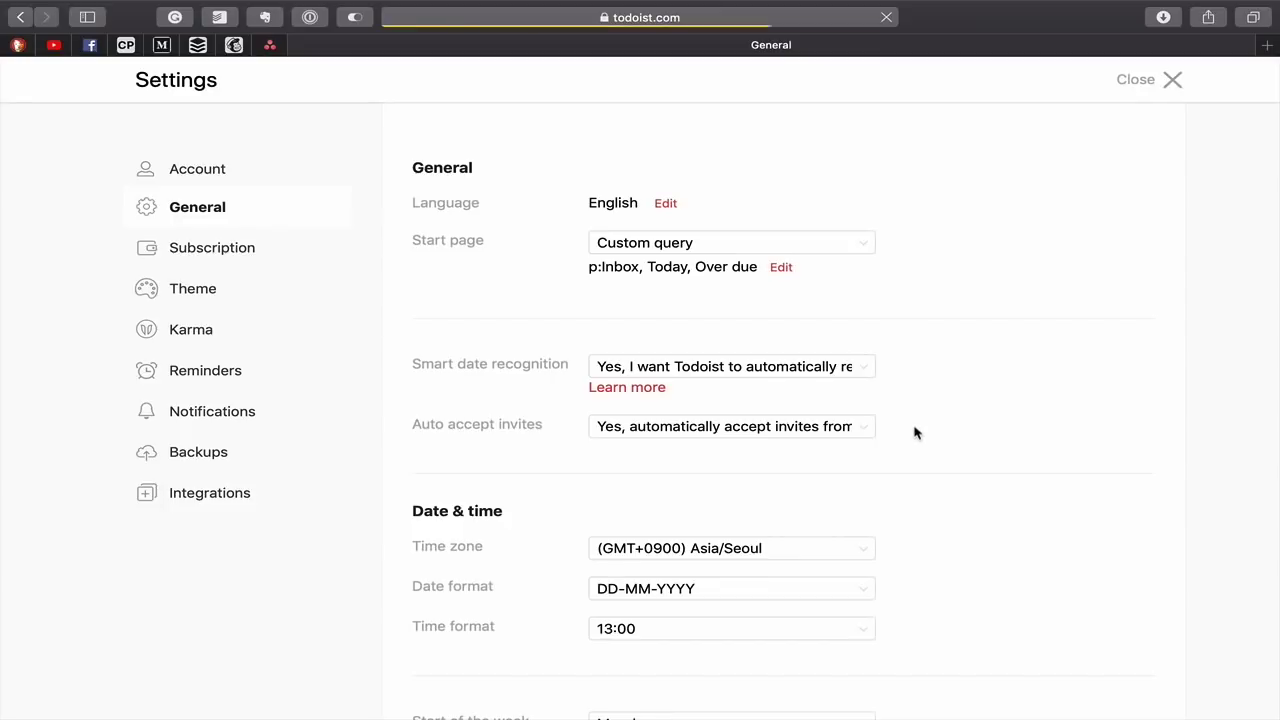
scroll(914, 440, "down", 3)
scroll(914, 453, "down", 10)
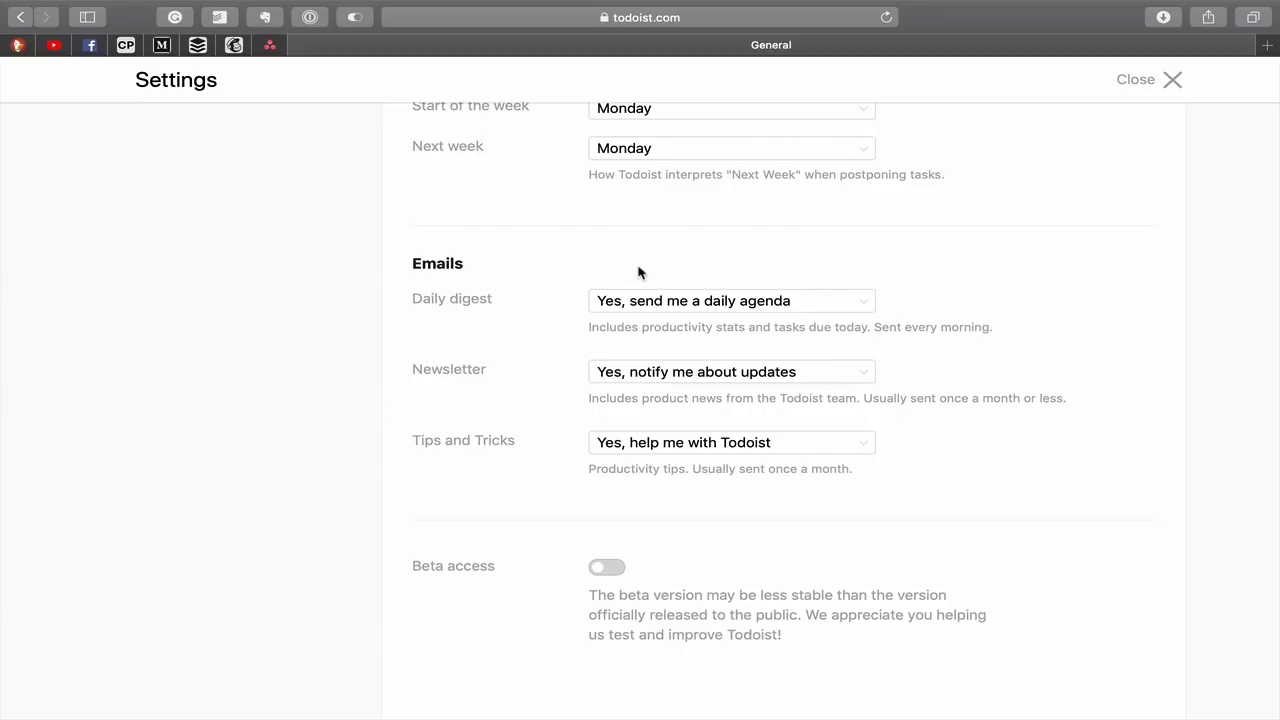
Switch to the Mail window and review the Todoist Digest email, from its Overdue task list down to the Karma Trend section
key("ctrl+Left")
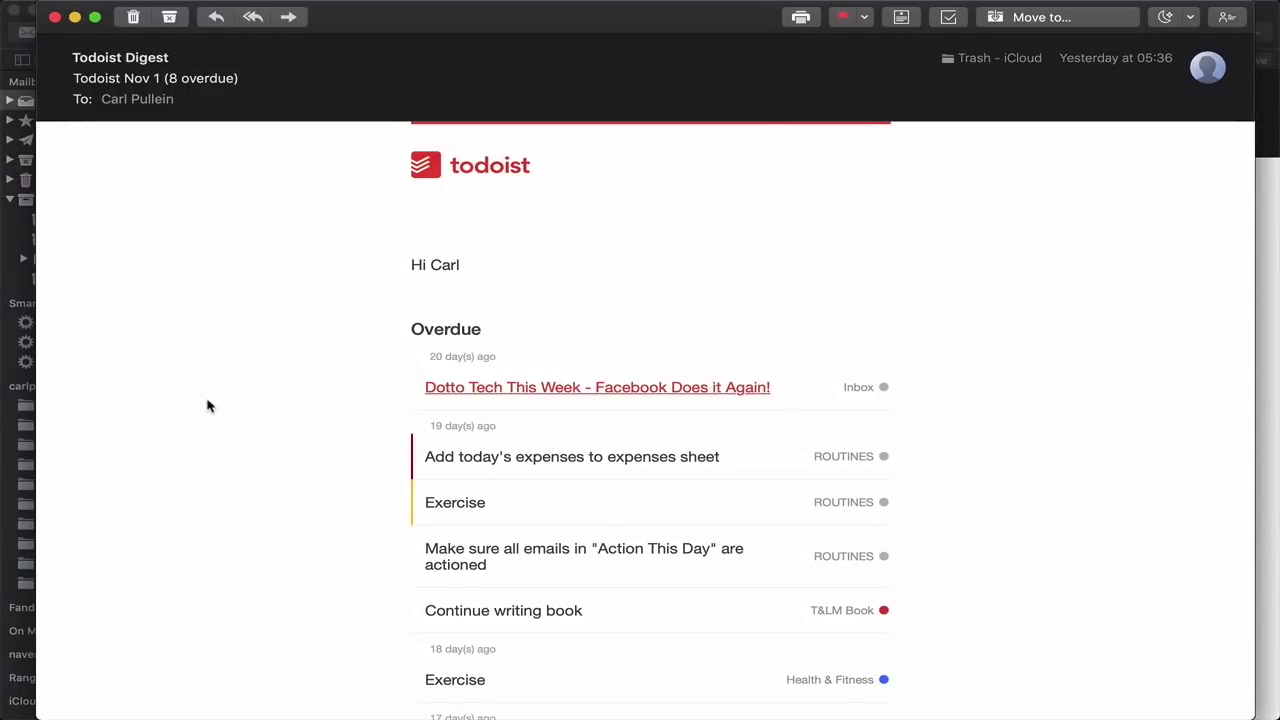
scroll(208, 405, "down", 10)
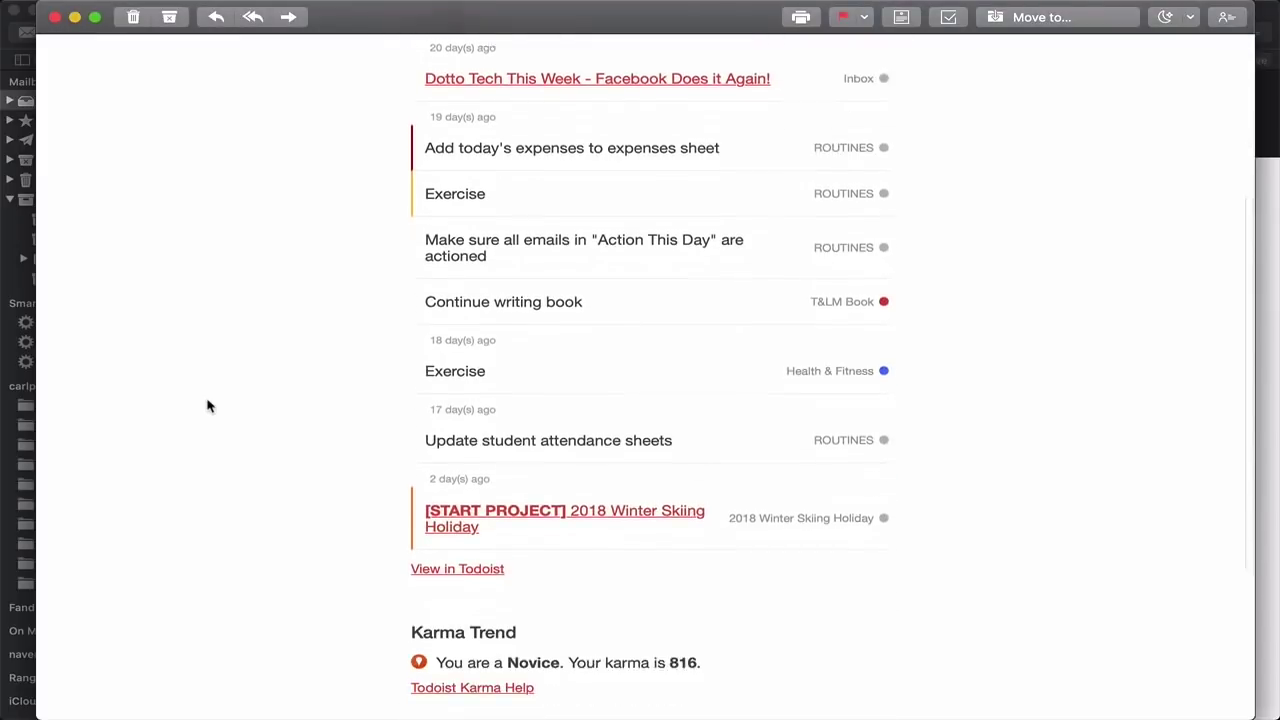
scroll(208, 405, "up", 10)
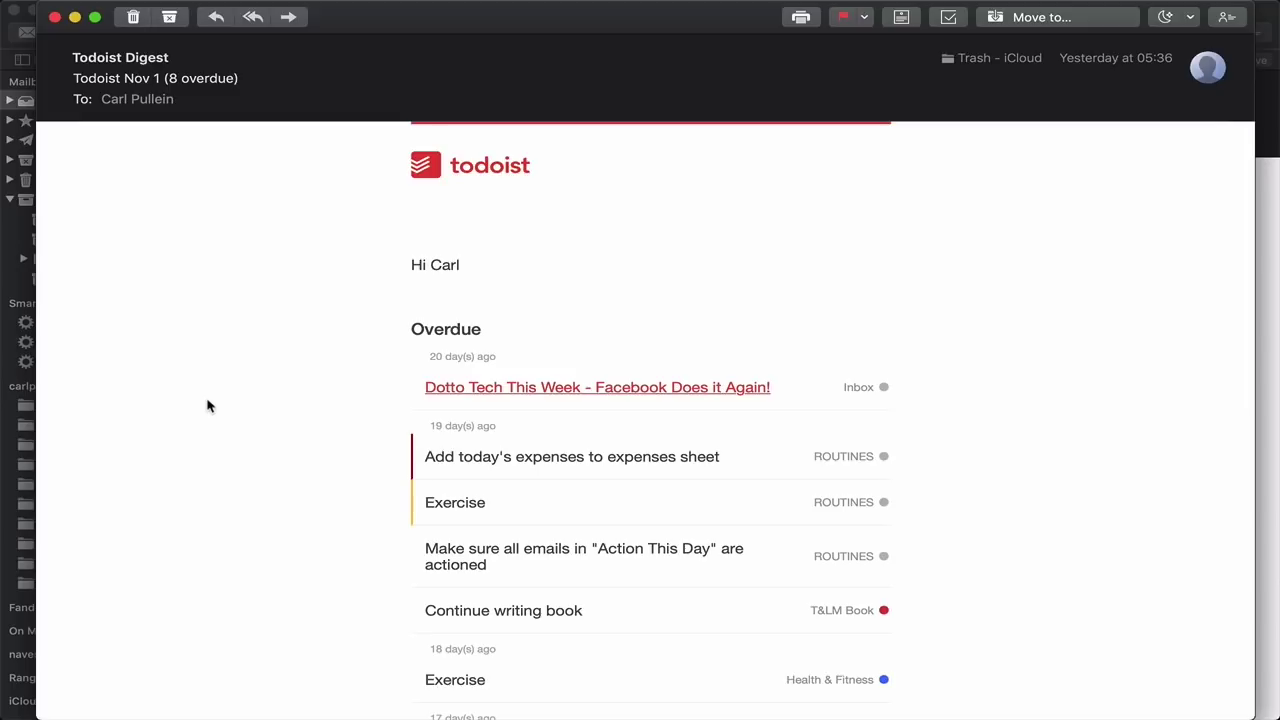
scroll(208, 405, "down", 3)
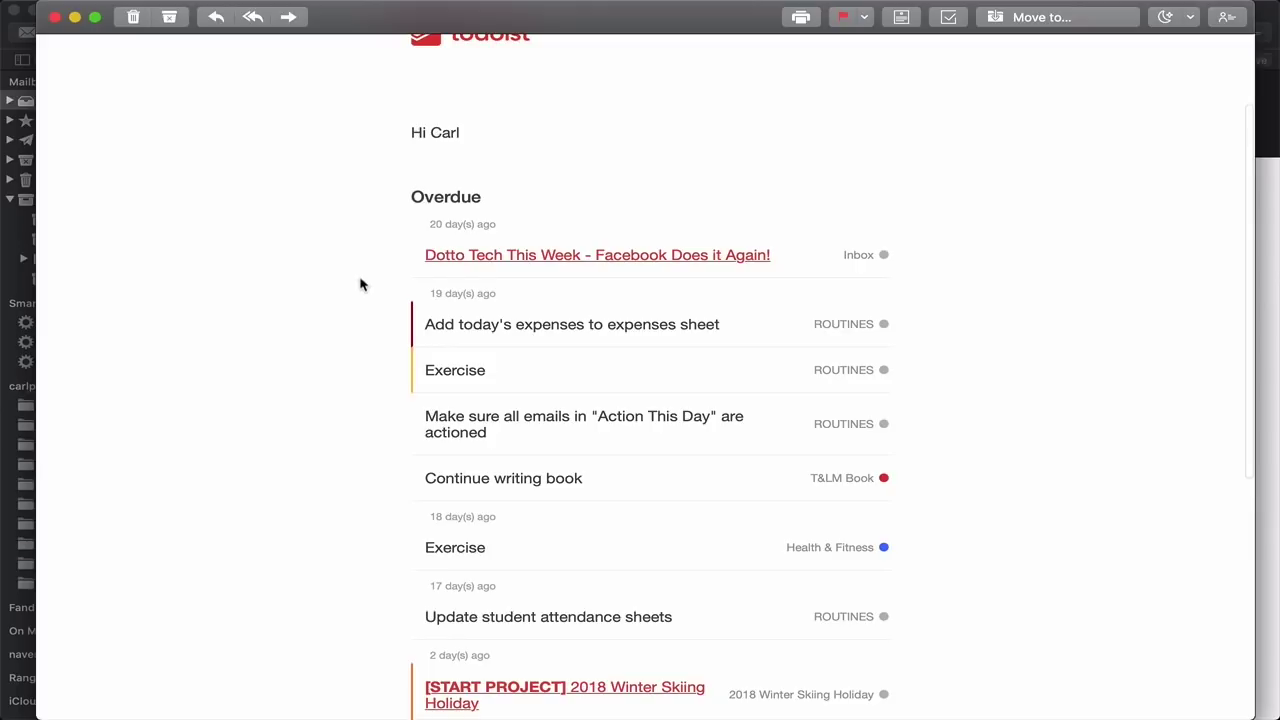
scroll(361, 285, "down", 3)
scroll(361, 285, "down", 5)
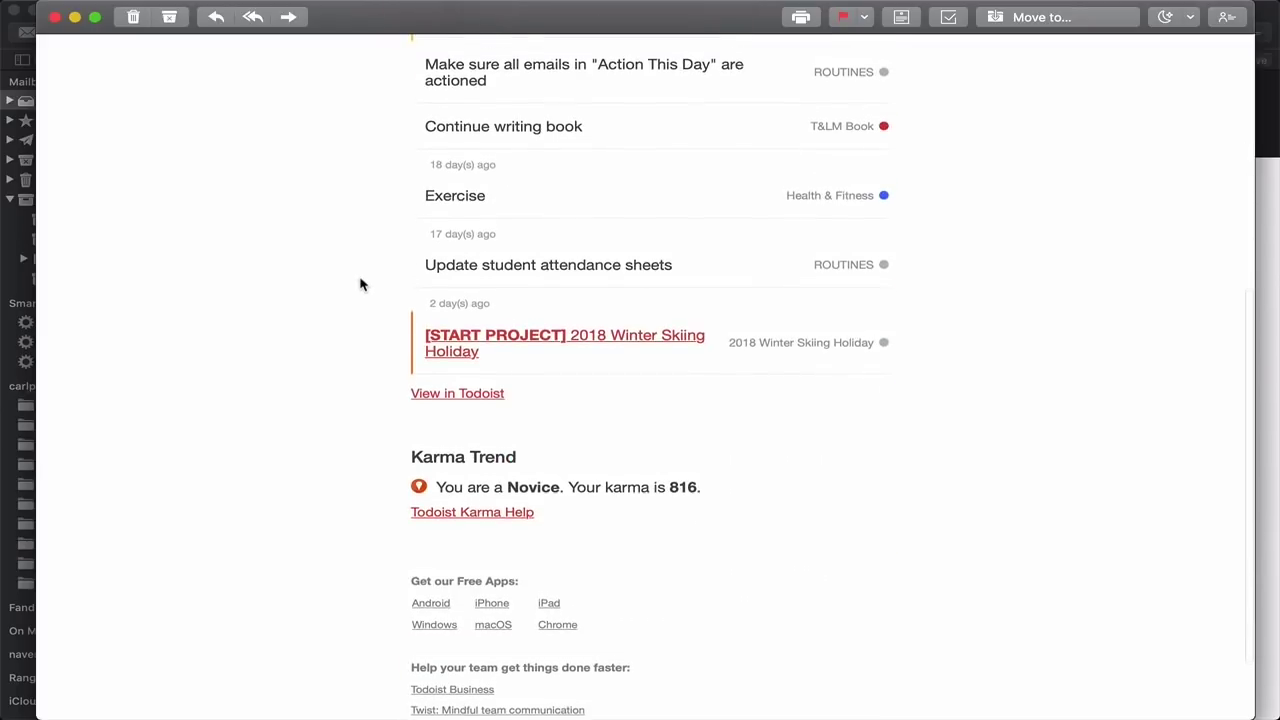
scroll(361, 285, "down", 2)
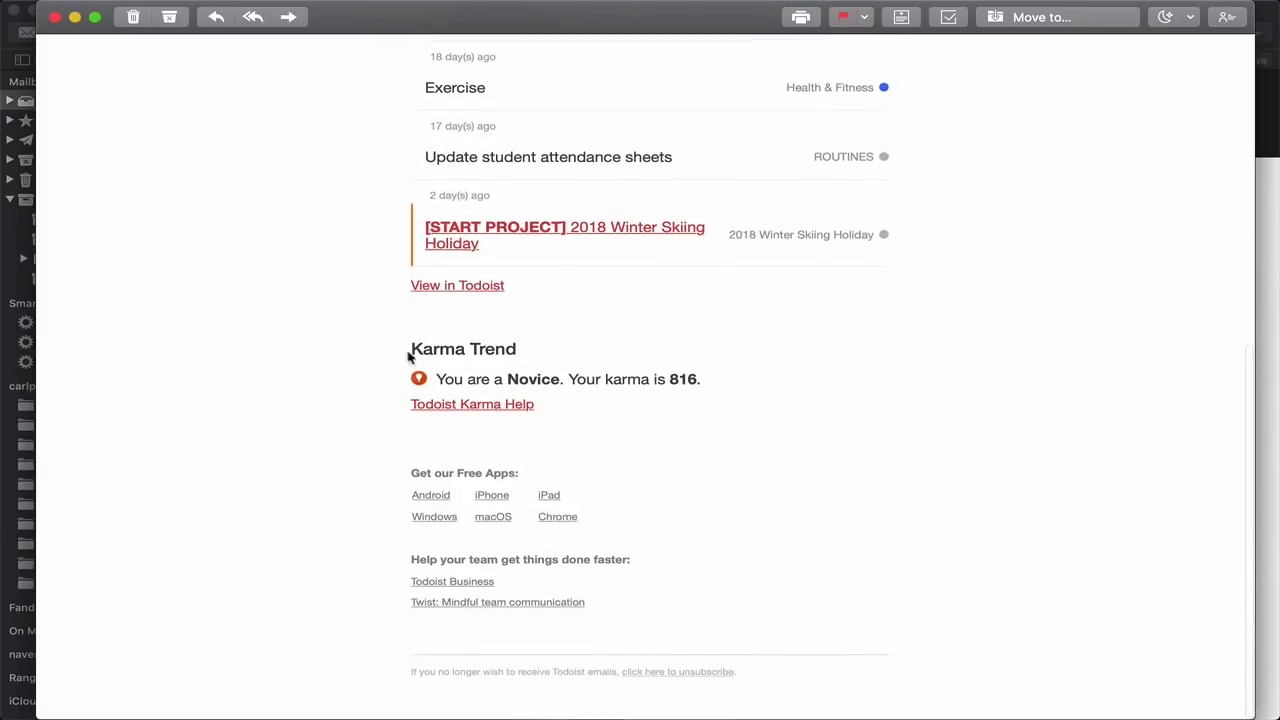
scroll(589, 429, "up", 8)
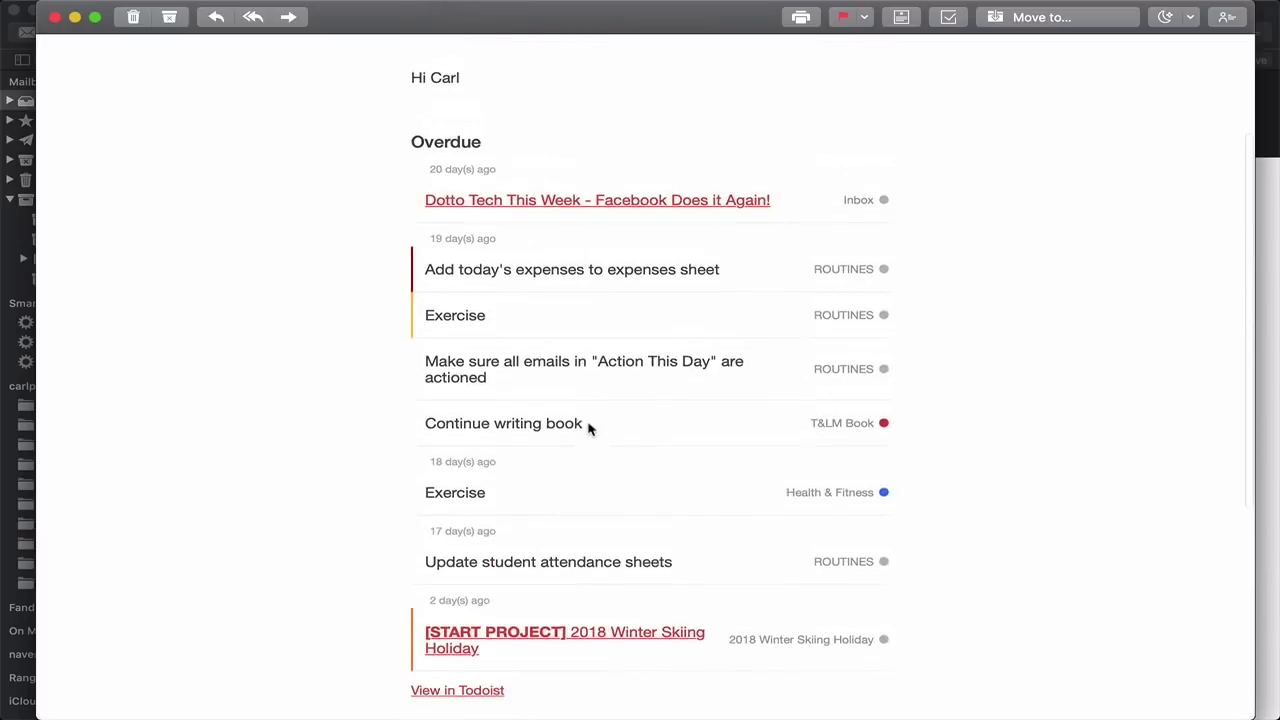
scroll(599, 518, "down", 3)
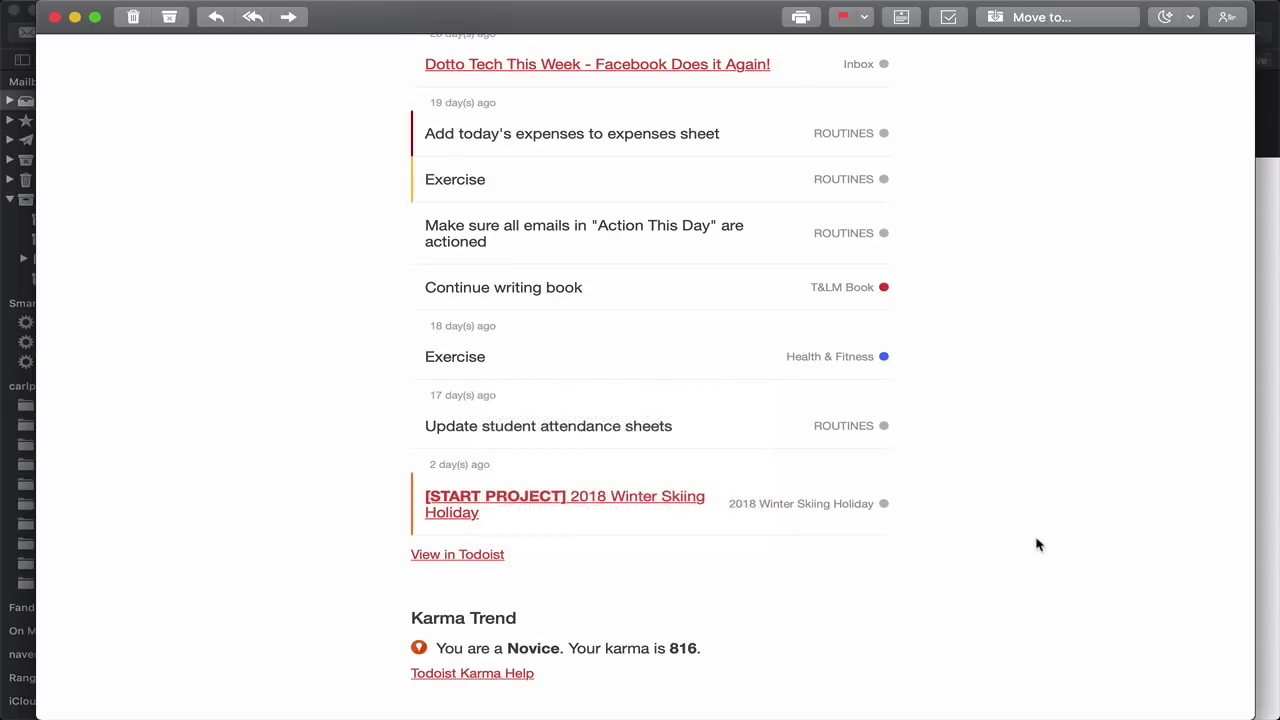
scroll(1037, 545, "up", 5)
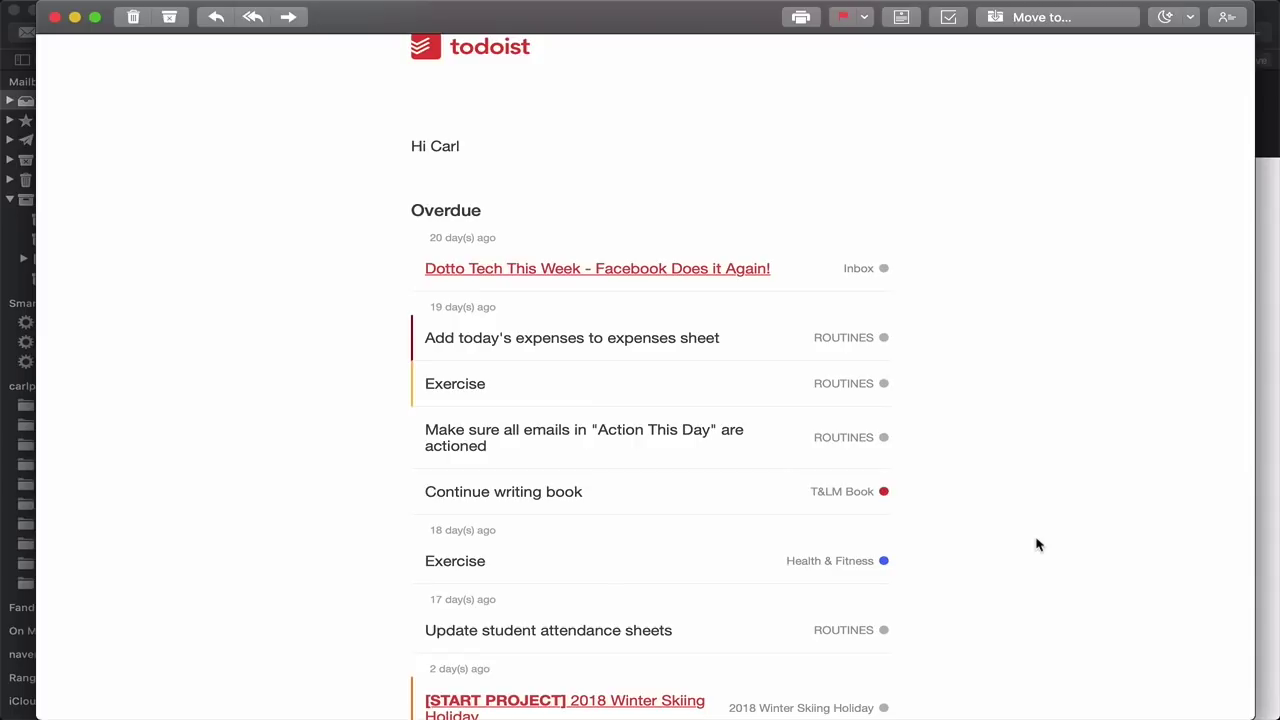
scroll(1037, 545, "down", 1)
scroll(1037, 545, "up", 5)
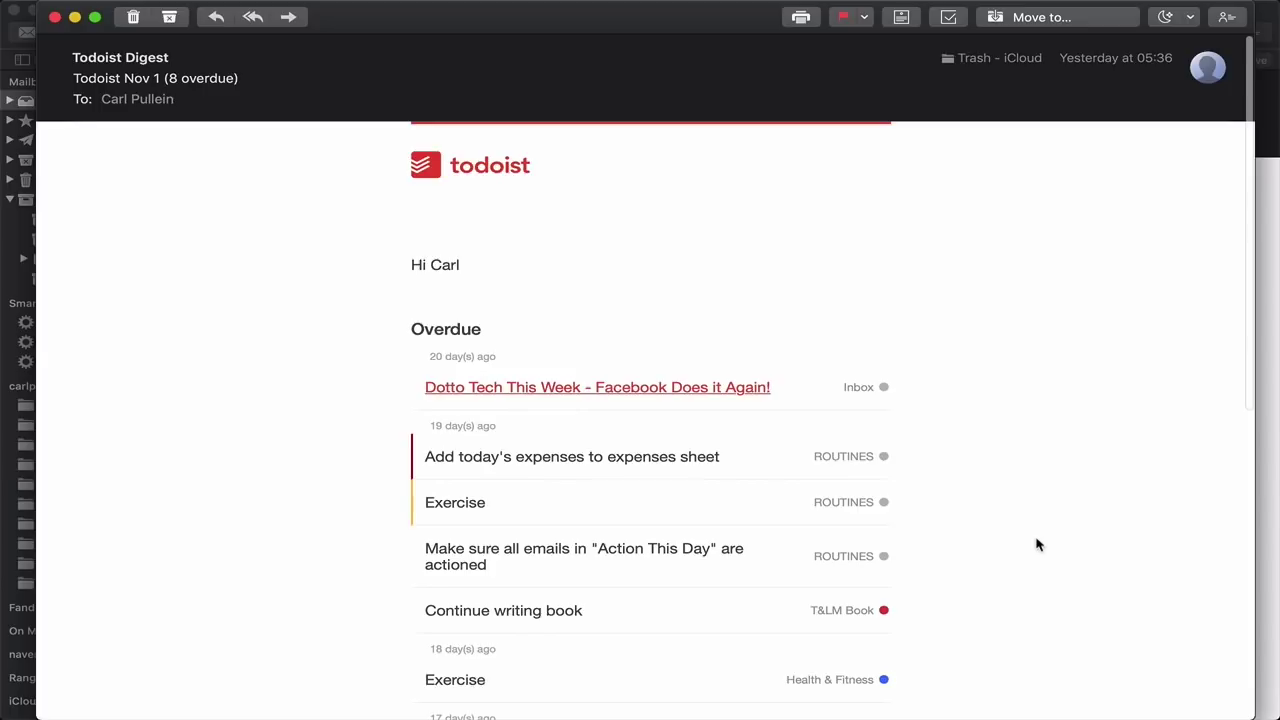
scroll(1037, 545, "down", 1)
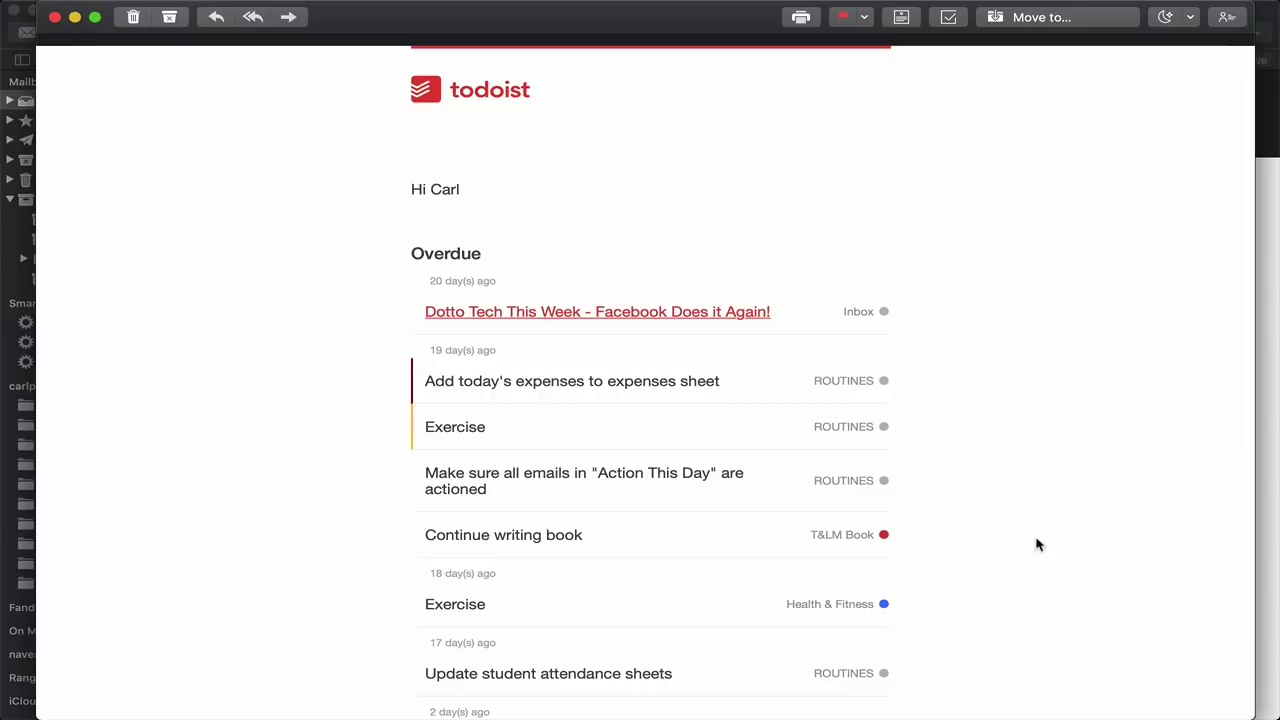
Return to the Todoist settings in Safari and open the Subscription settings to review the plan, billing information and receipts
key("ctrl+Right")
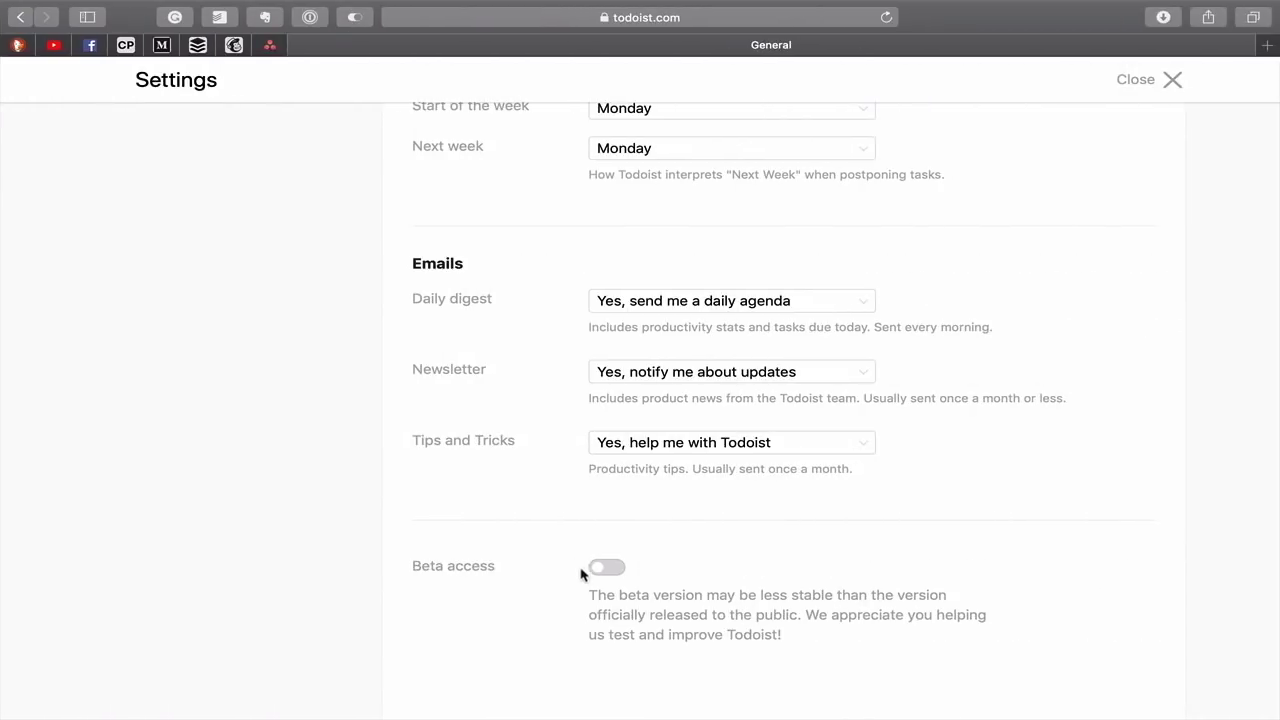
scroll(448, 556, "down", 1)
scroll(538, 603, "up", 3)
scroll(538, 603, "up", 8)
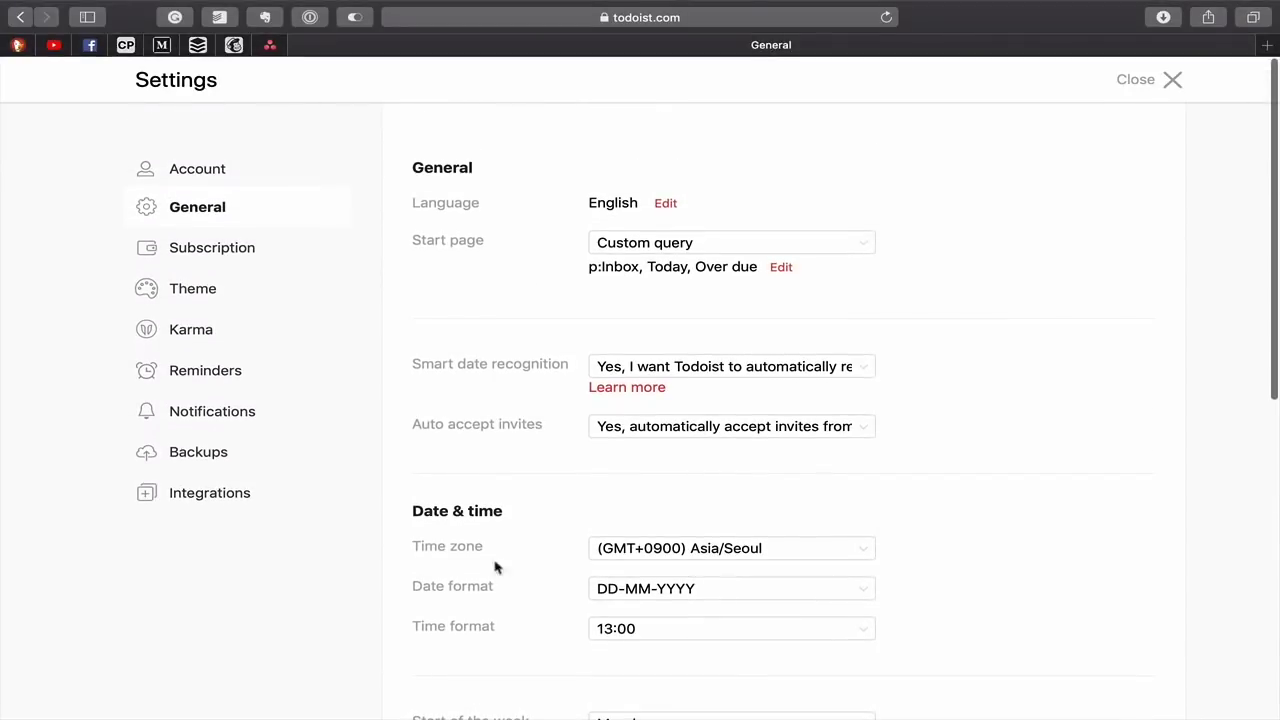
left_click(190, 249)
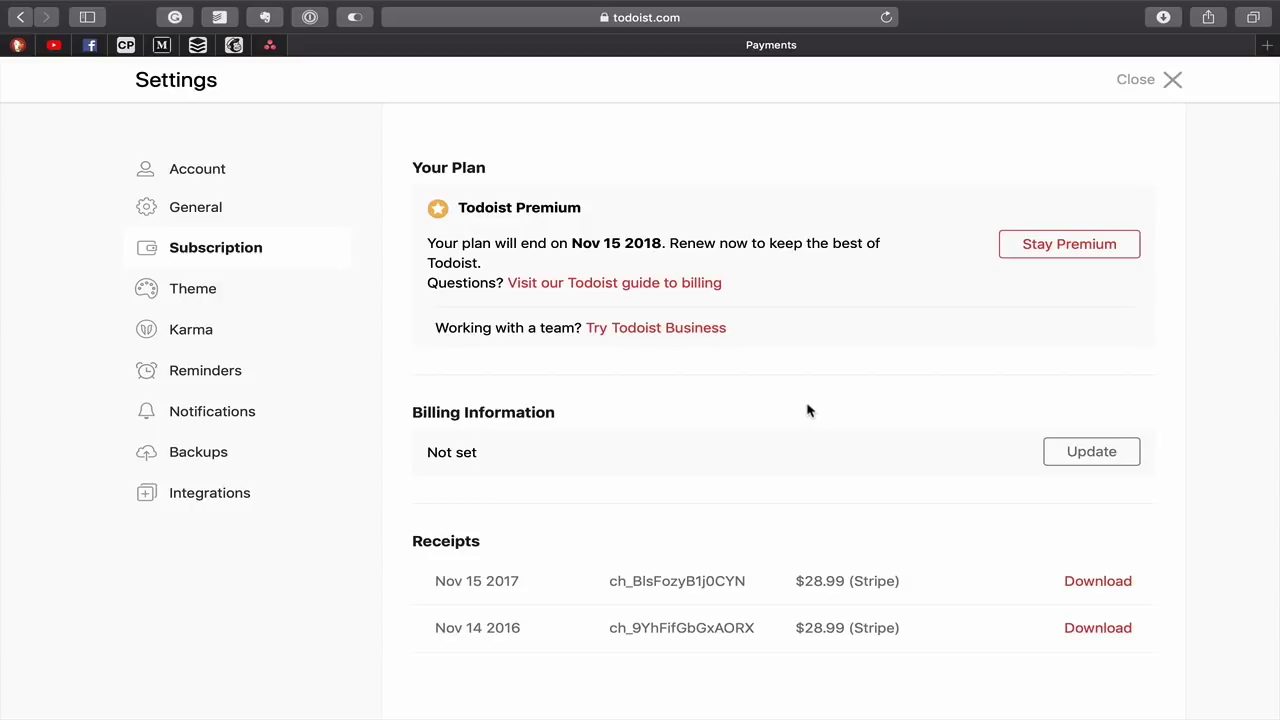
View the Theme settings, including the Sync theme option and the available colour themes, with a brief look at the Karma settings
left_click(209, 294)
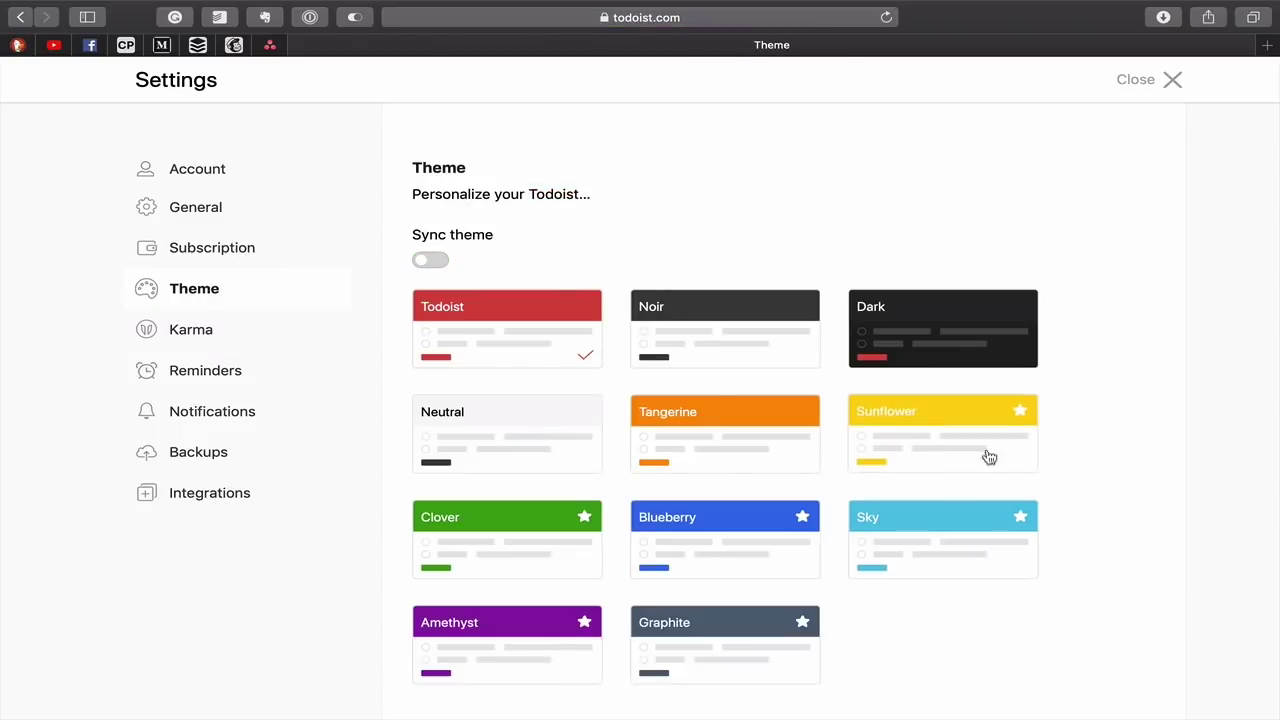
scroll(1044, 458, "down", 1)
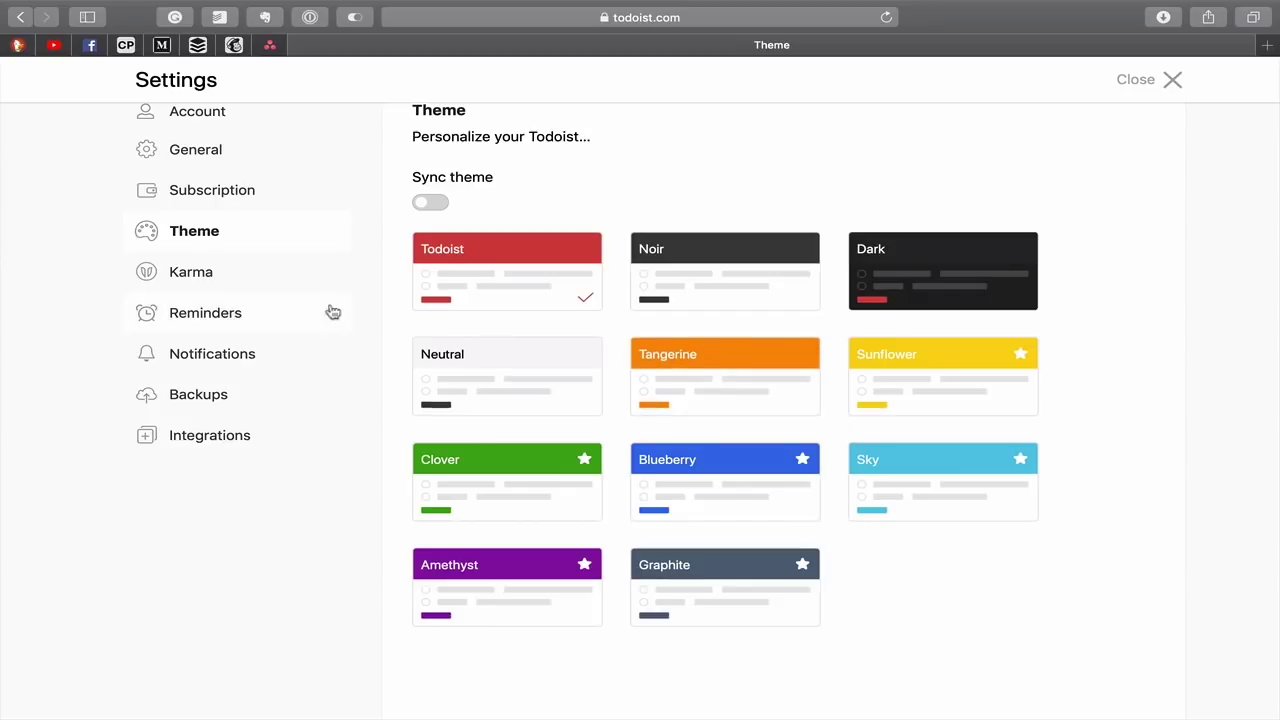
left_click(198, 278)
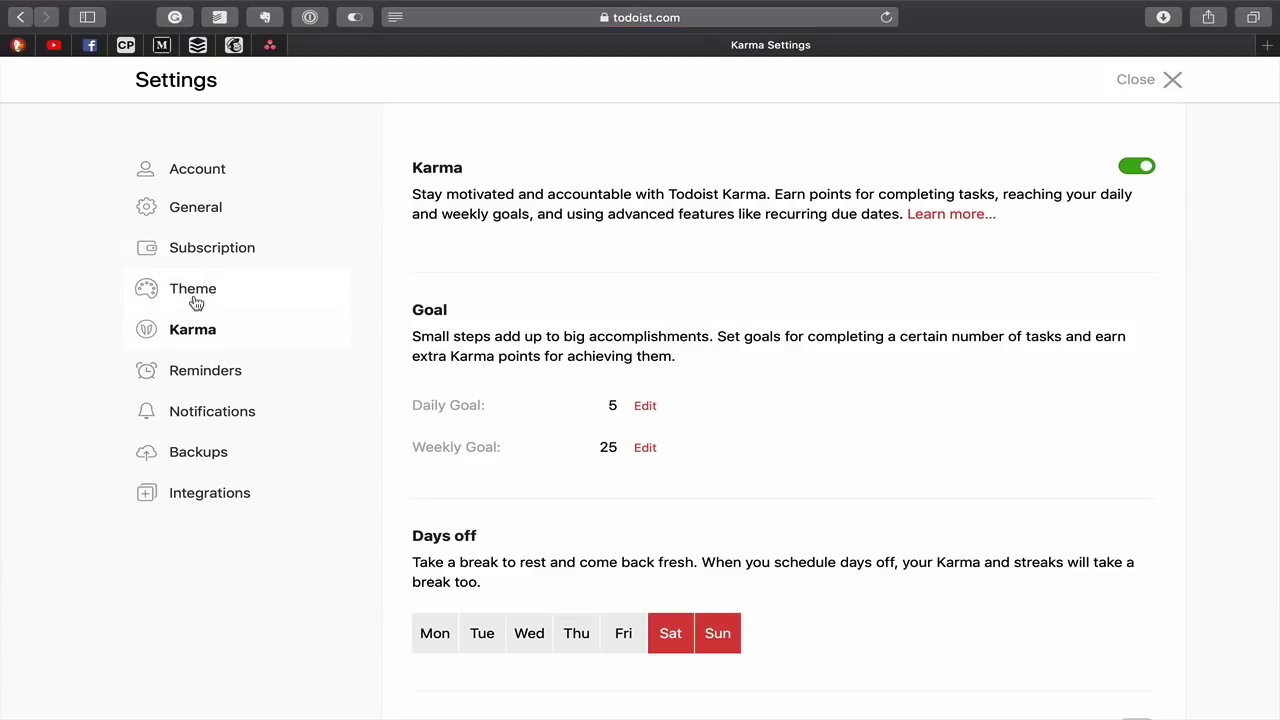
left_click(197, 300)
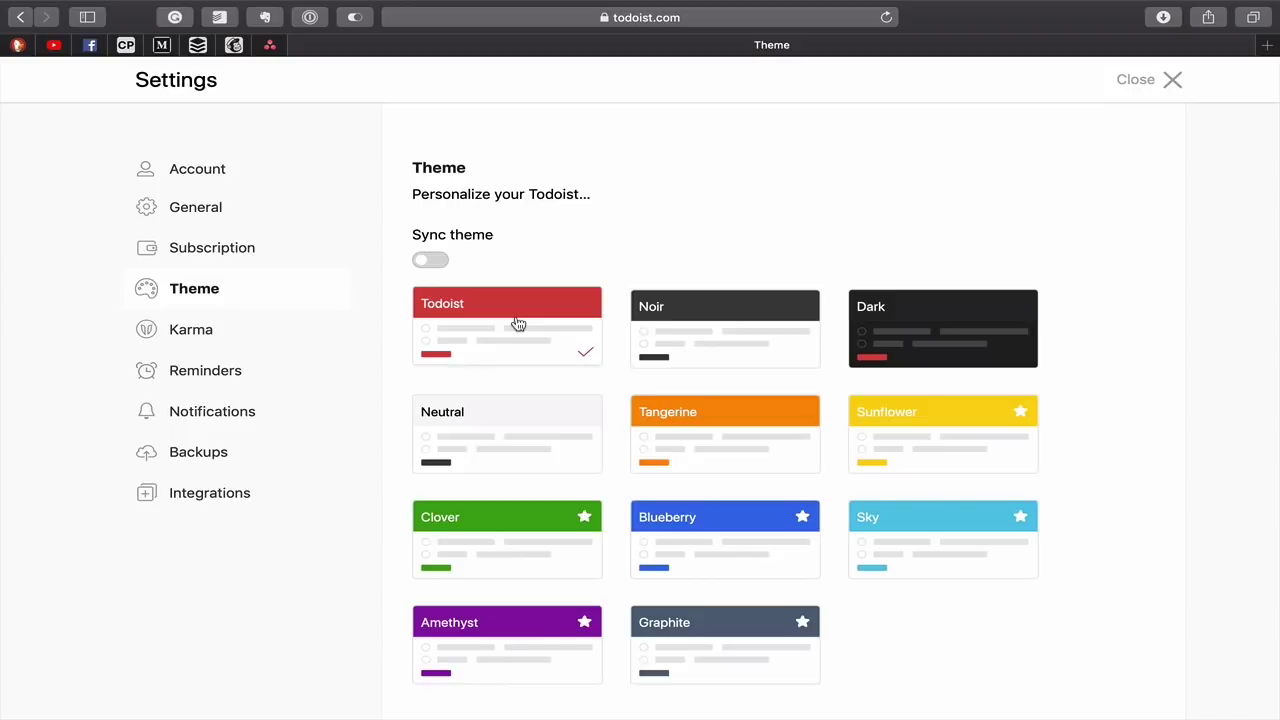
Review the Karma settings, opening the Daily Goal for editing and cancelling it, and examine Days off and Vacation Mode
left_click(210, 333)
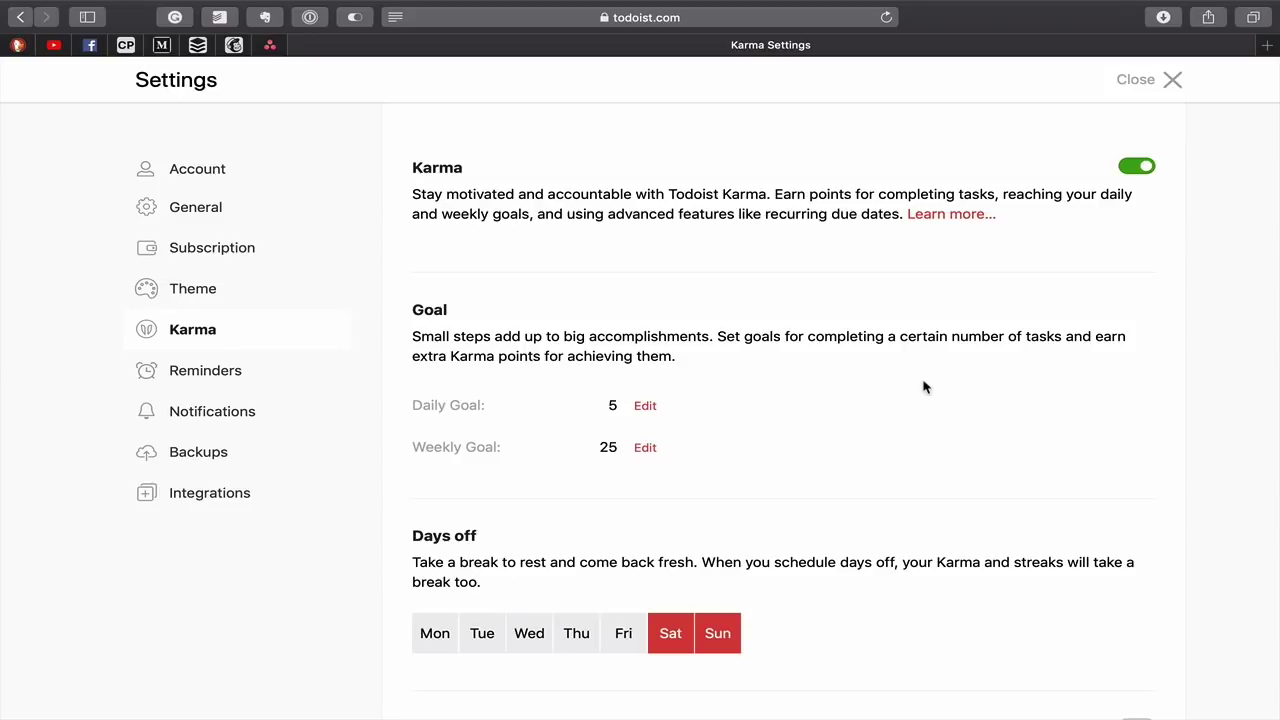
left_click(644, 408)
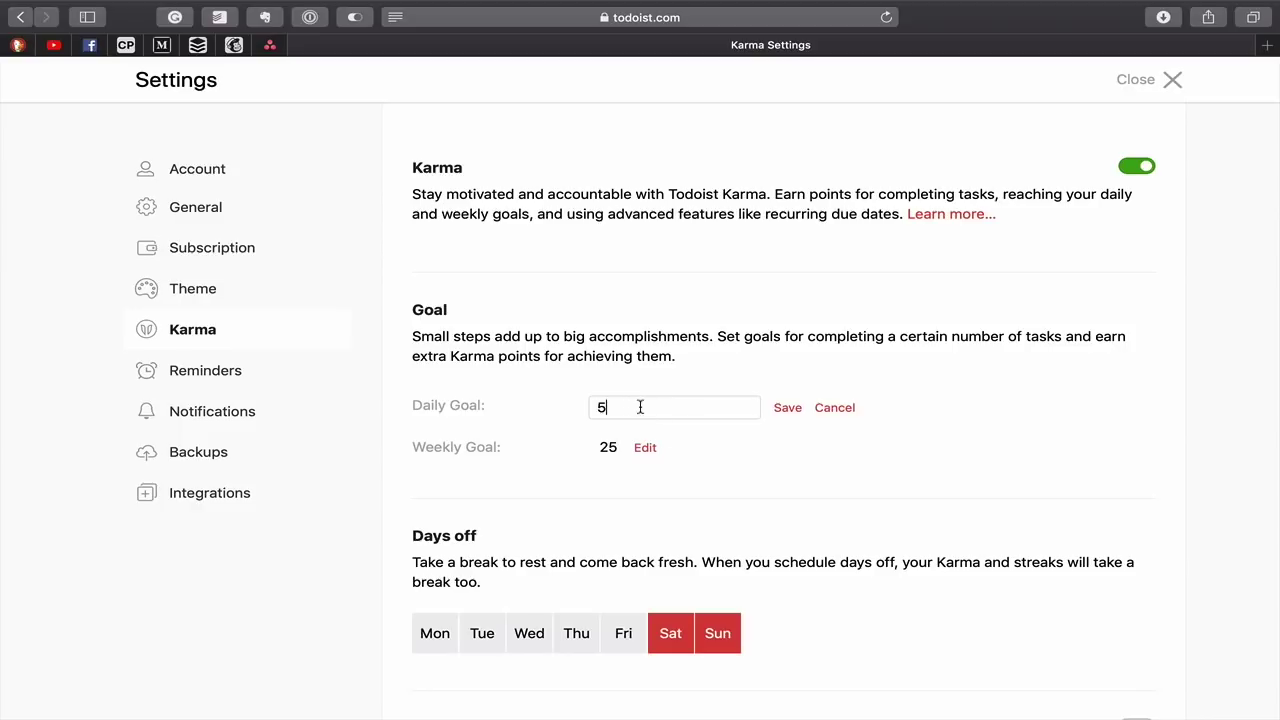
left_click(842, 414)
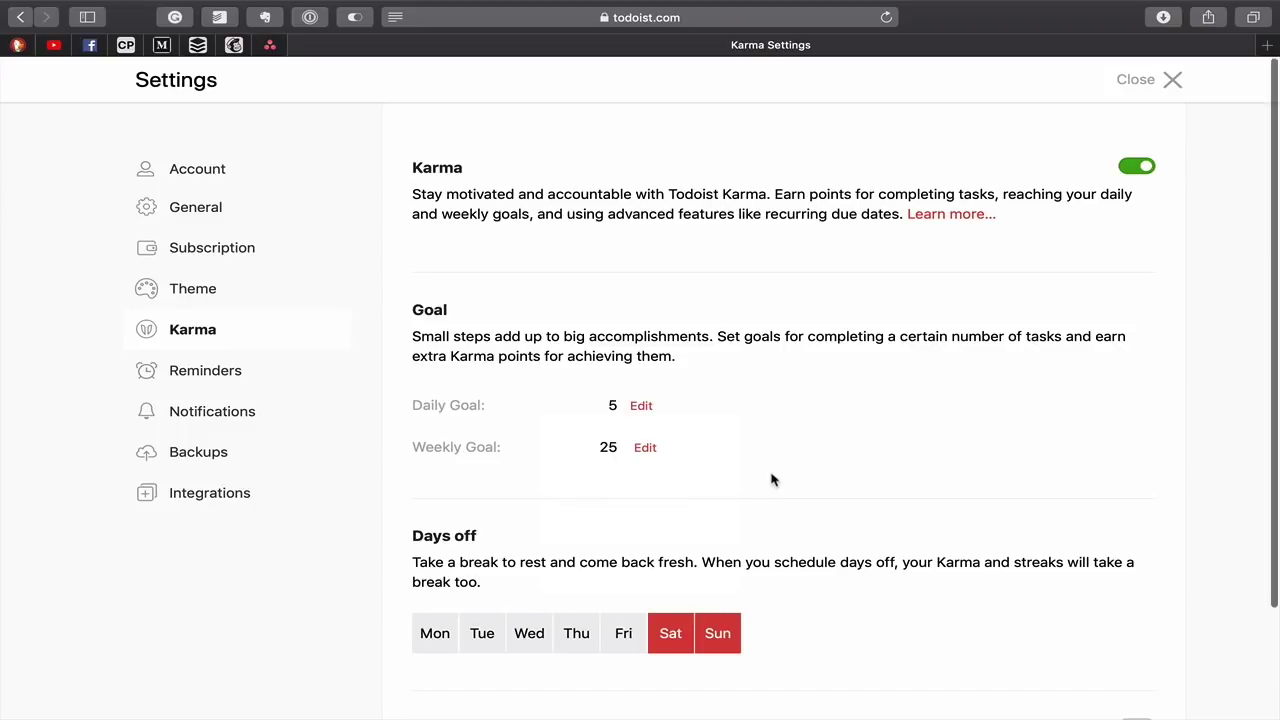
scroll(771, 480, "down", 3)
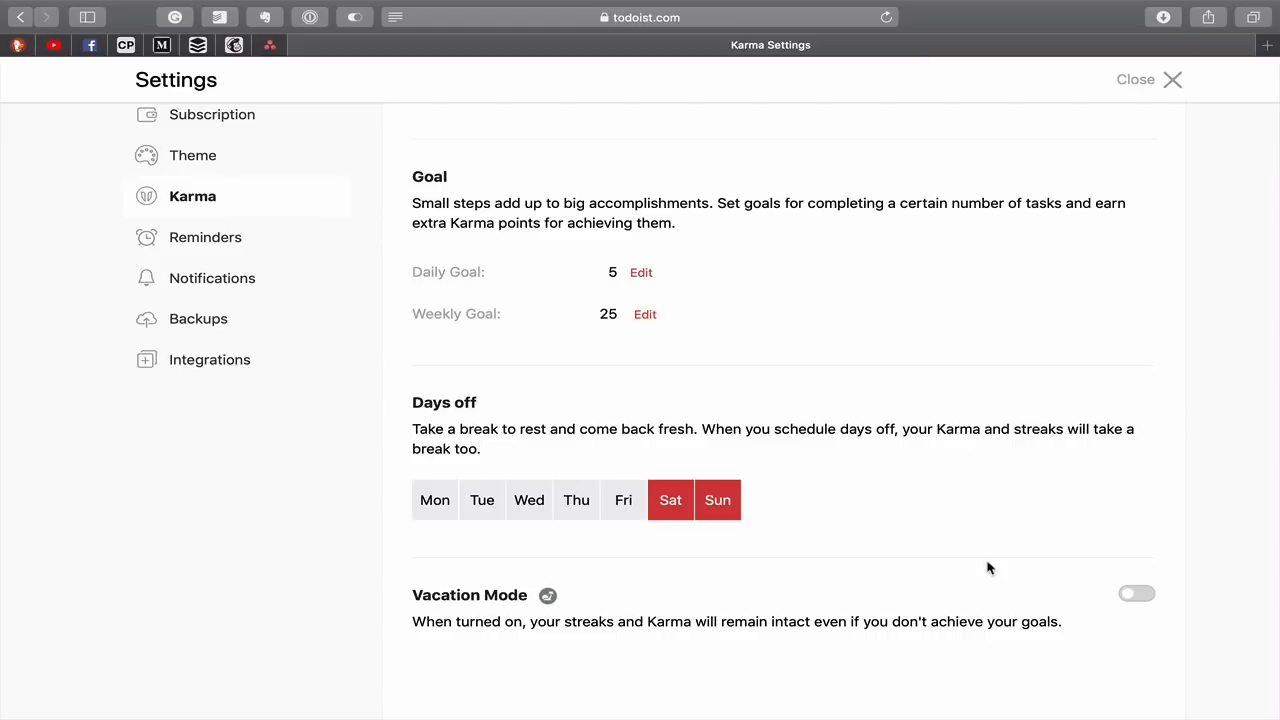
Open the Reminders settings and view the choices for Default timing without changing the selection
left_click(194, 237)
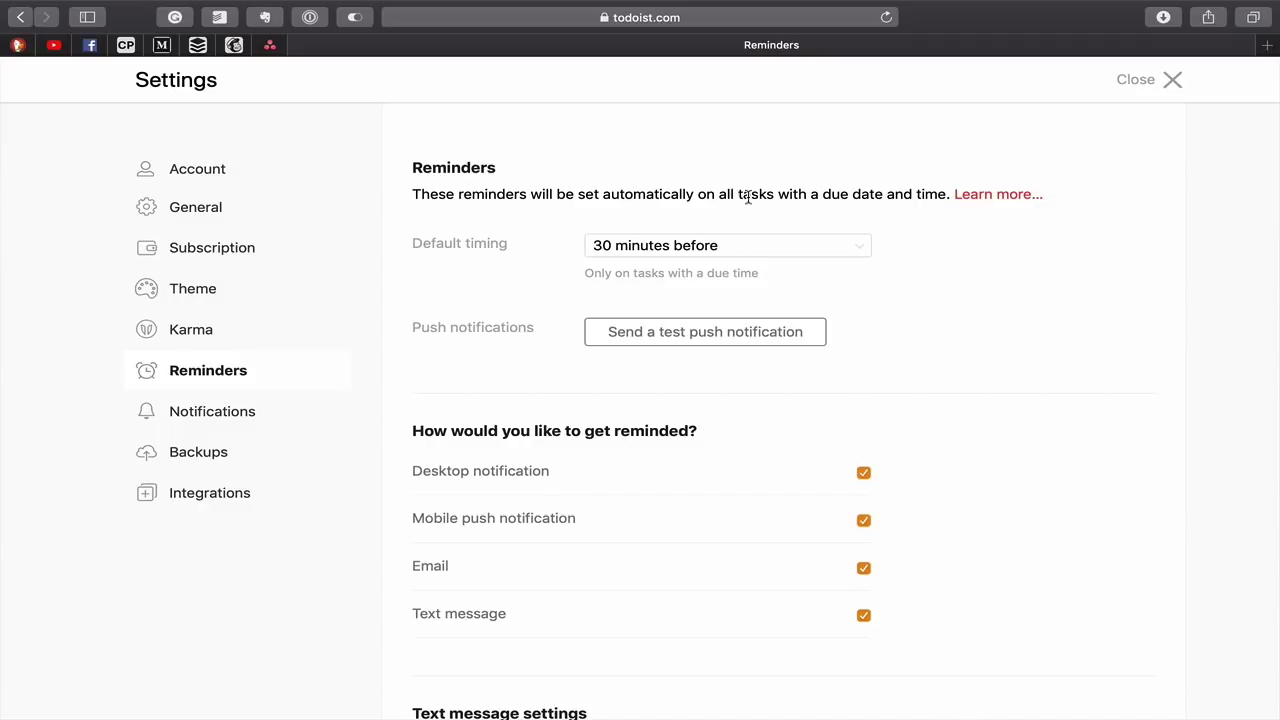
left_click(858, 255)
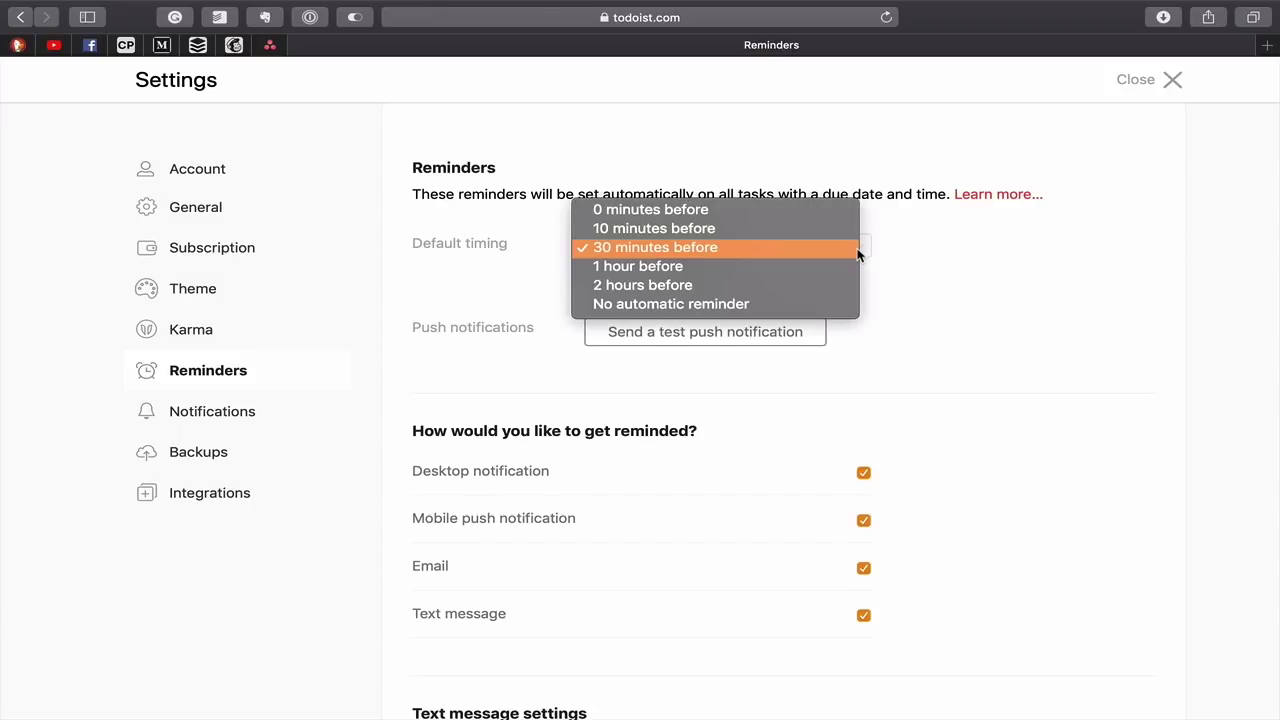
left_click(977, 246)
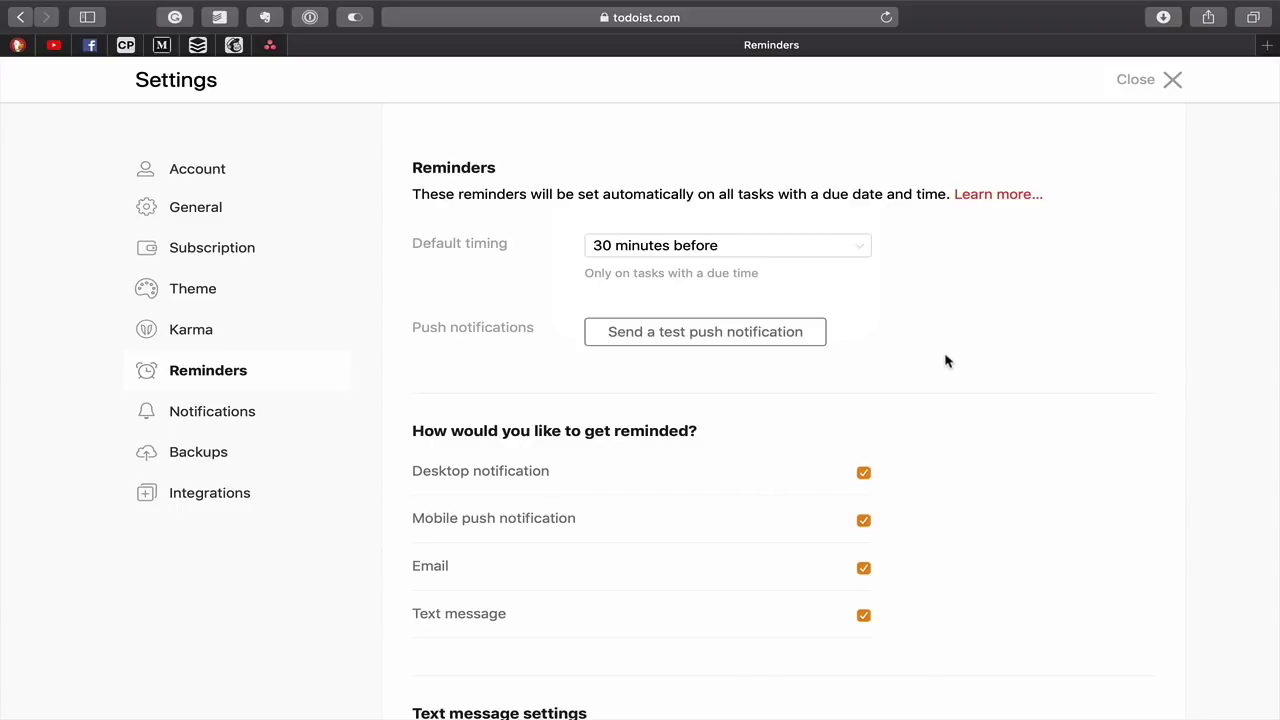
Review the reminder delivery methods, Text message settings and Manage your devices sections of the Reminders settings
scroll(1005, 371, "down", 1)
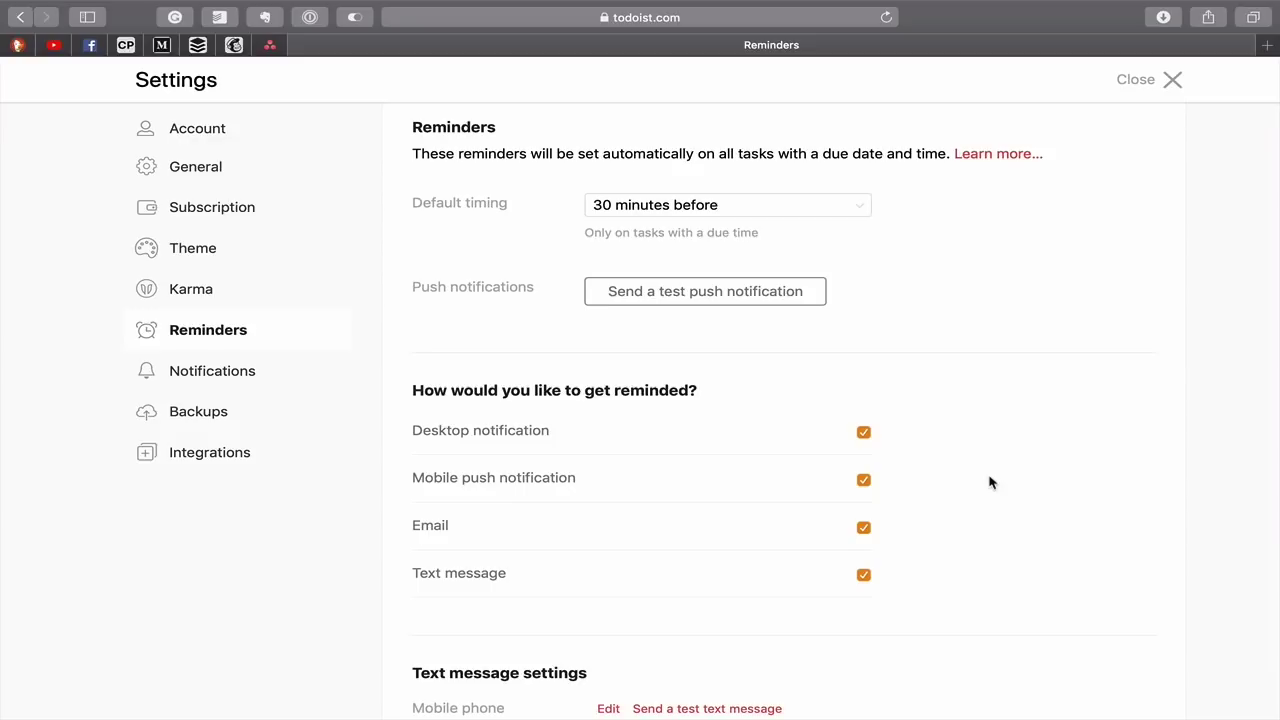
scroll(990, 483, "down", 1)
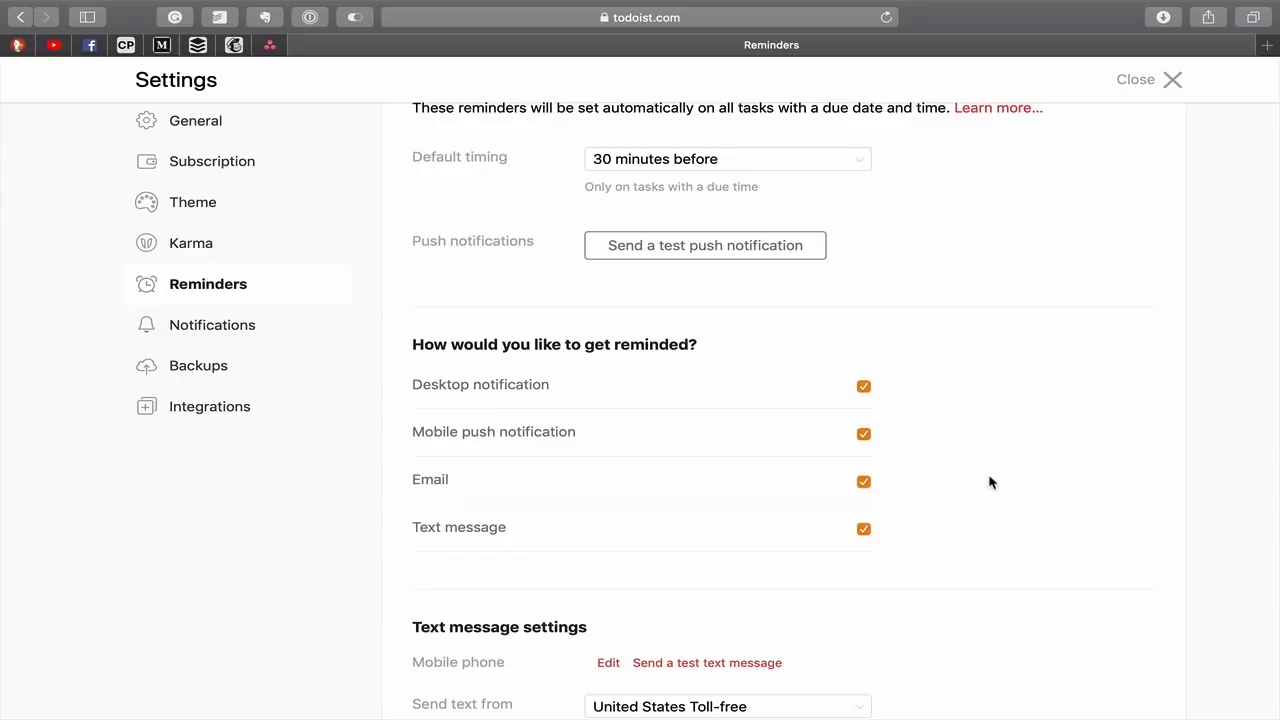
scroll(990, 483, "down", 4)
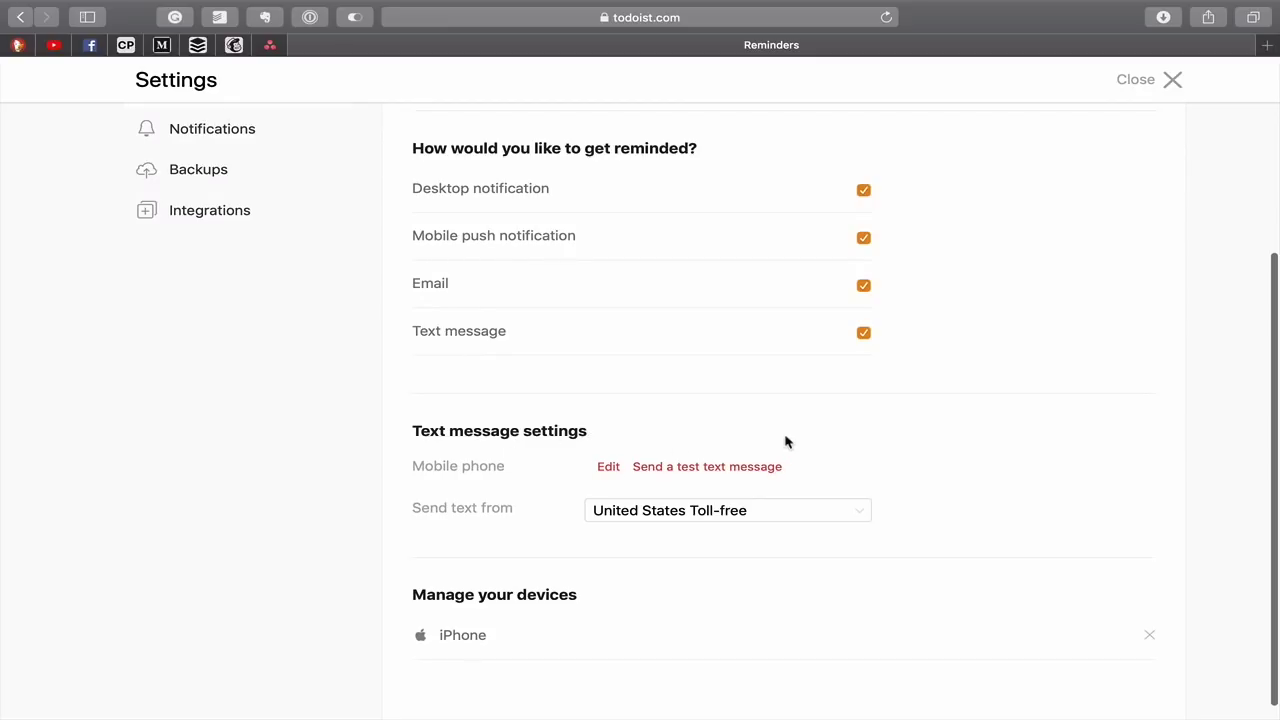
scroll(990, 458, "up", 5)
scroll(990, 458, "up", 1)
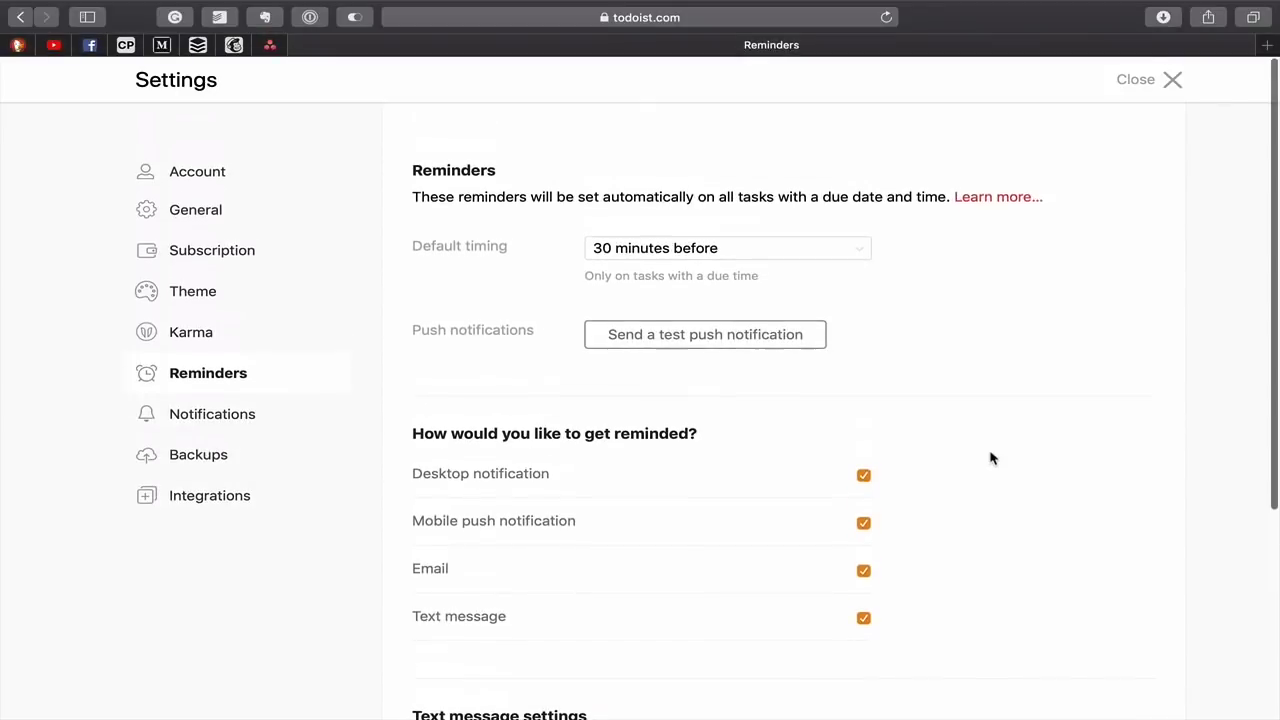
Open the Notifications settings and examine the Web notifications option and the list of shared project notifications
left_click(228, 416)
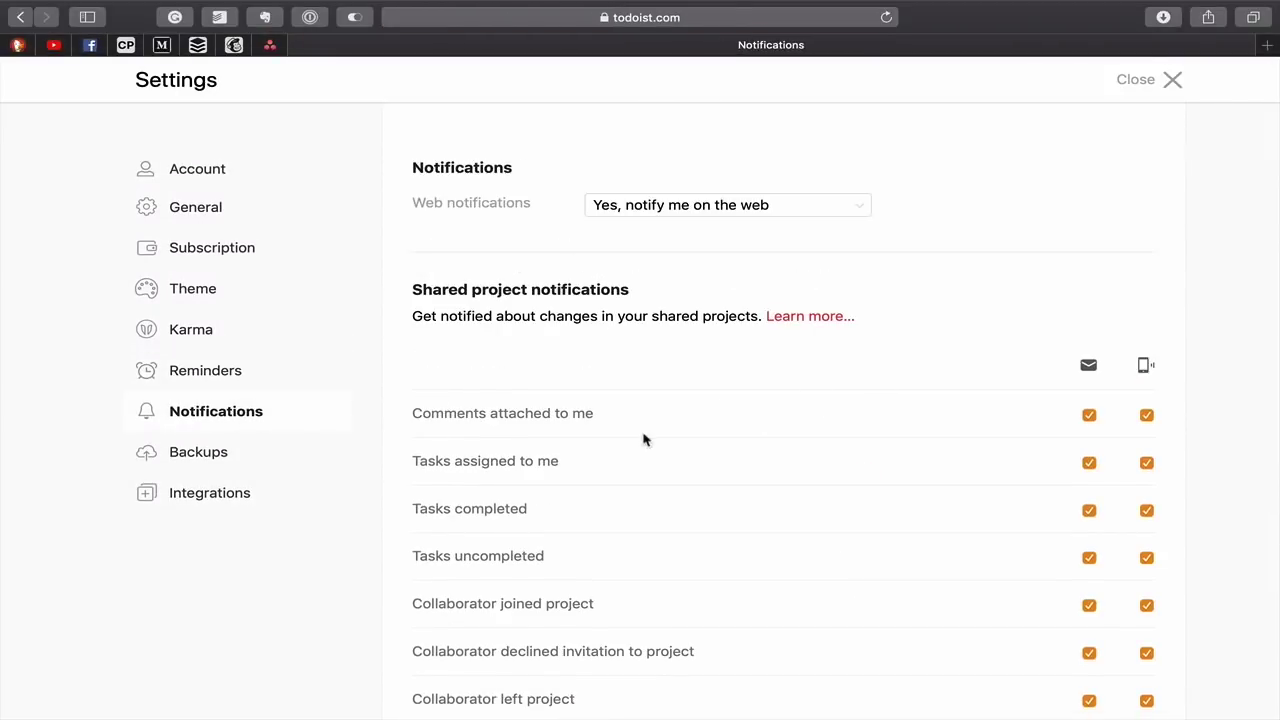
scroll(687, 450, "down", 3)
scroll(687, 450, "up", 3)
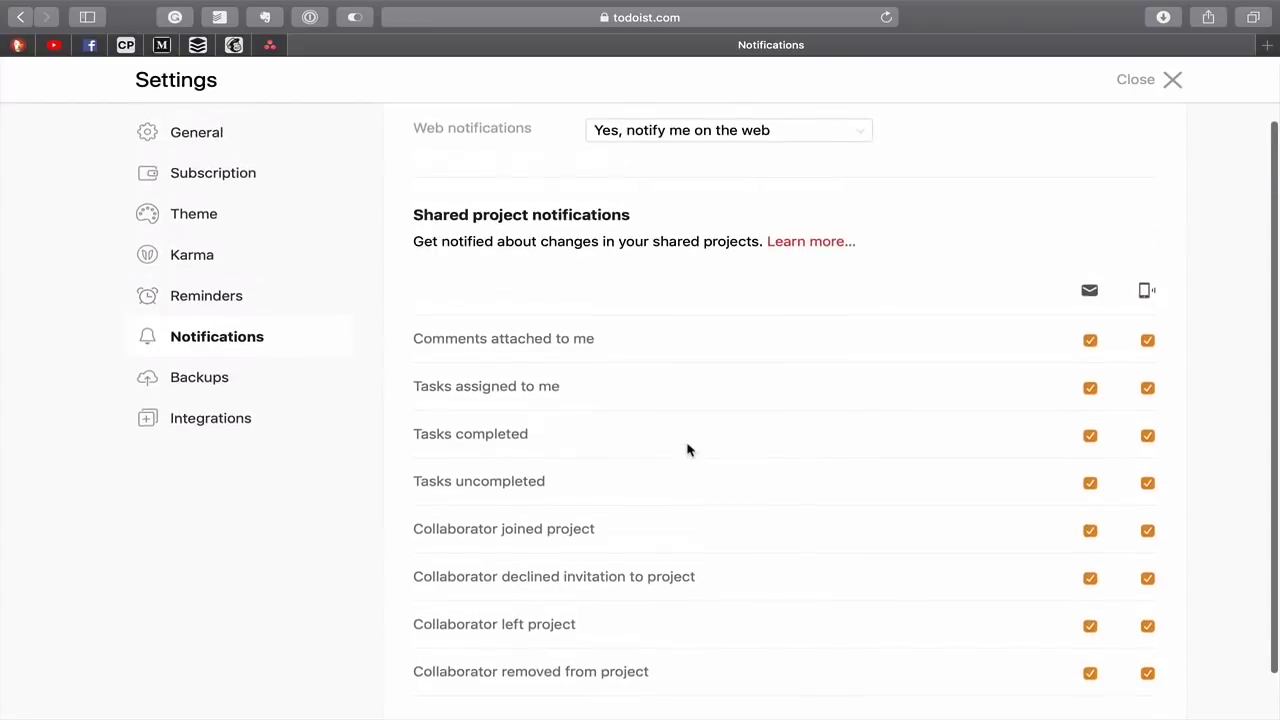
scroll(687, 450, "down", 3)
scroll(687, 450, "up", 3)
scroll(687, 450, "down", 3)
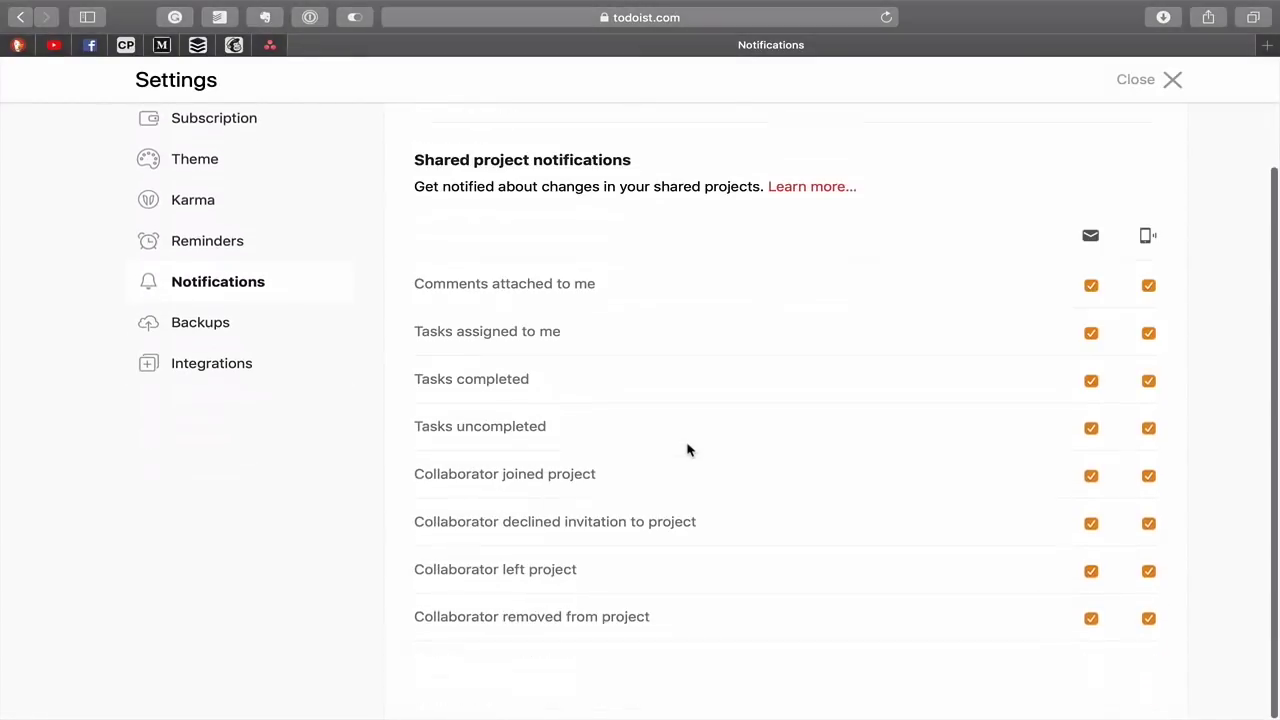
scroll(687, 469, "up", 3)
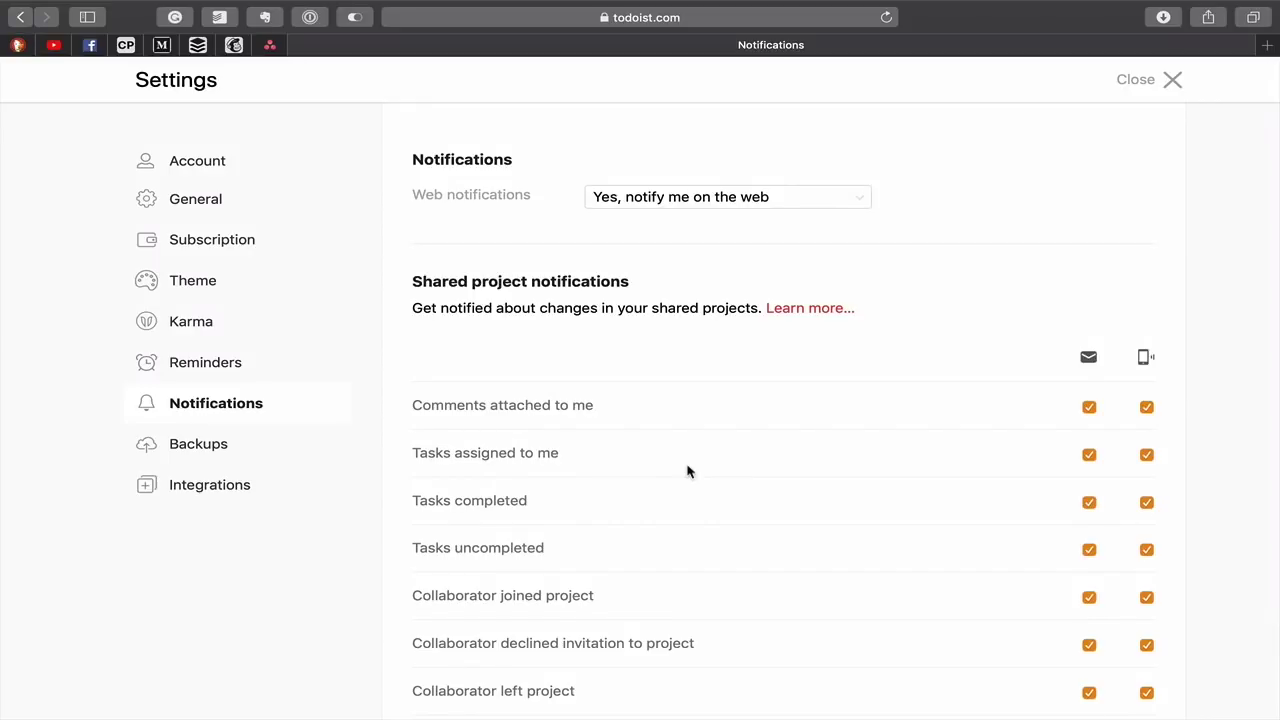
scroll(687, 471, "down", 3)
scroll(687, 471, "up", 3)
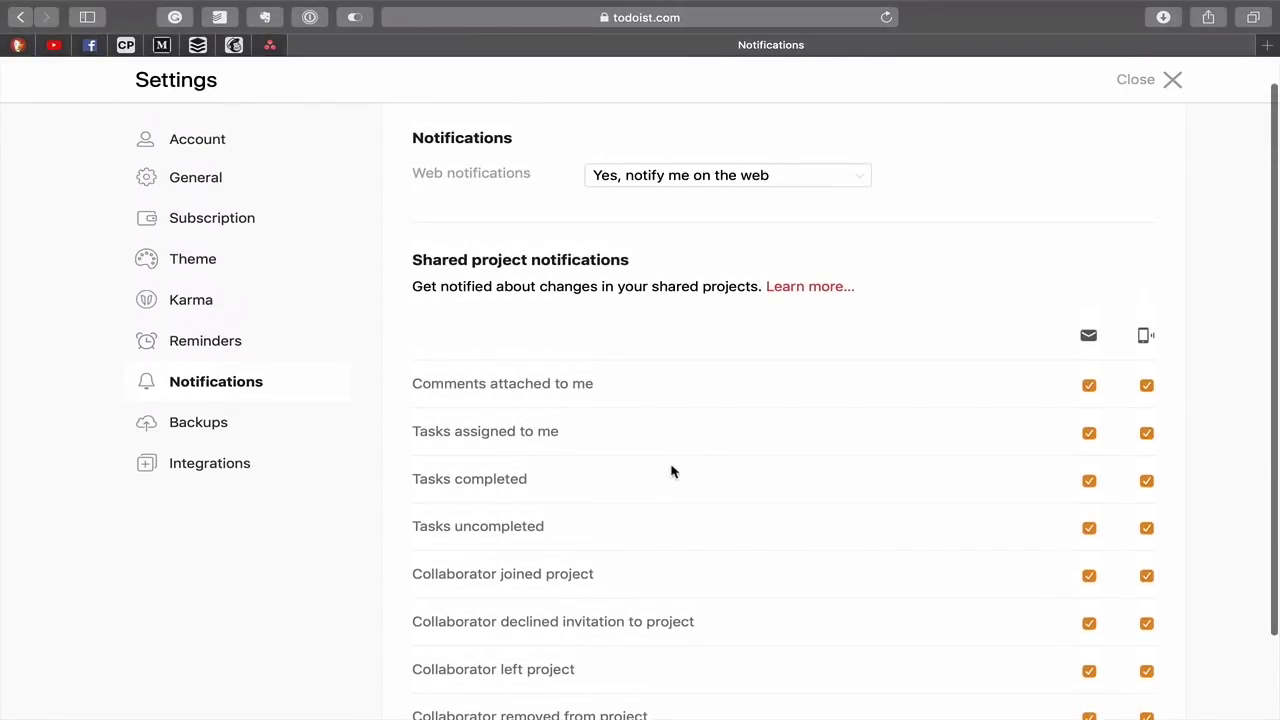
Open the Backups settings to view the recent backups available for download
left_click(201, 425)
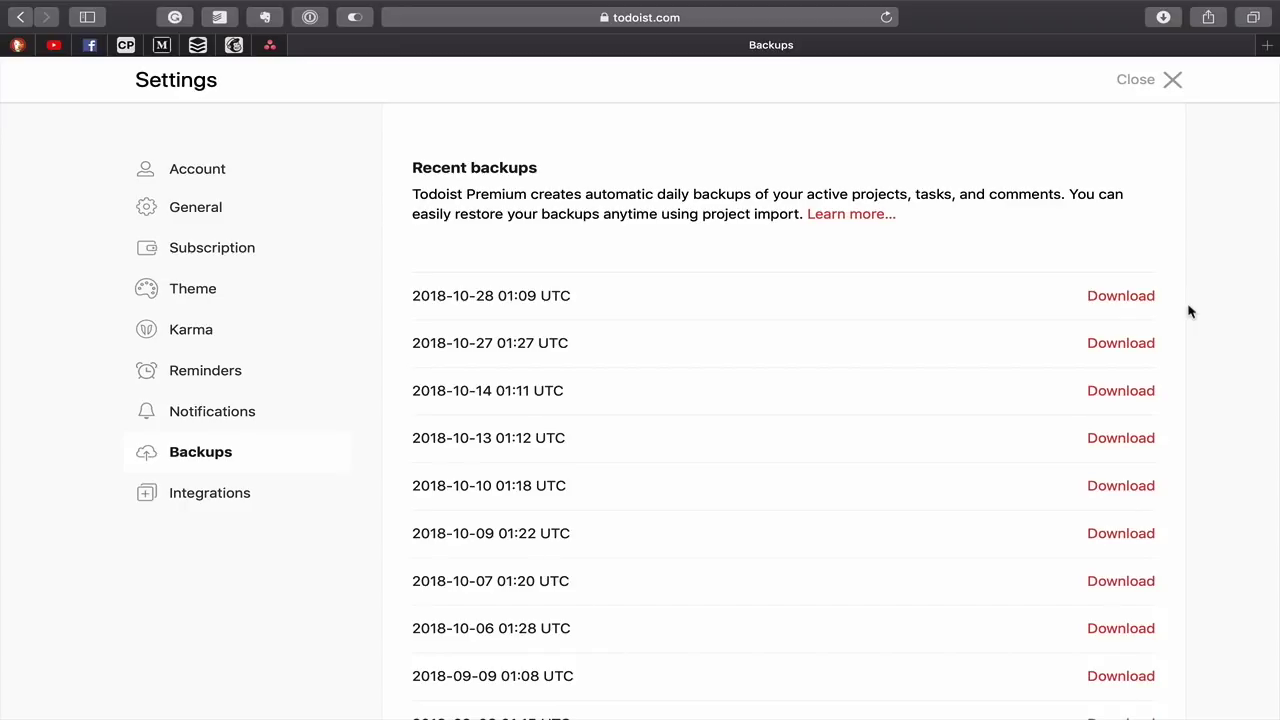
Open the Integrations settings, review the connected apps, Google Calendar sync and calendar feed options, and close the settings
left_click(209, 503)
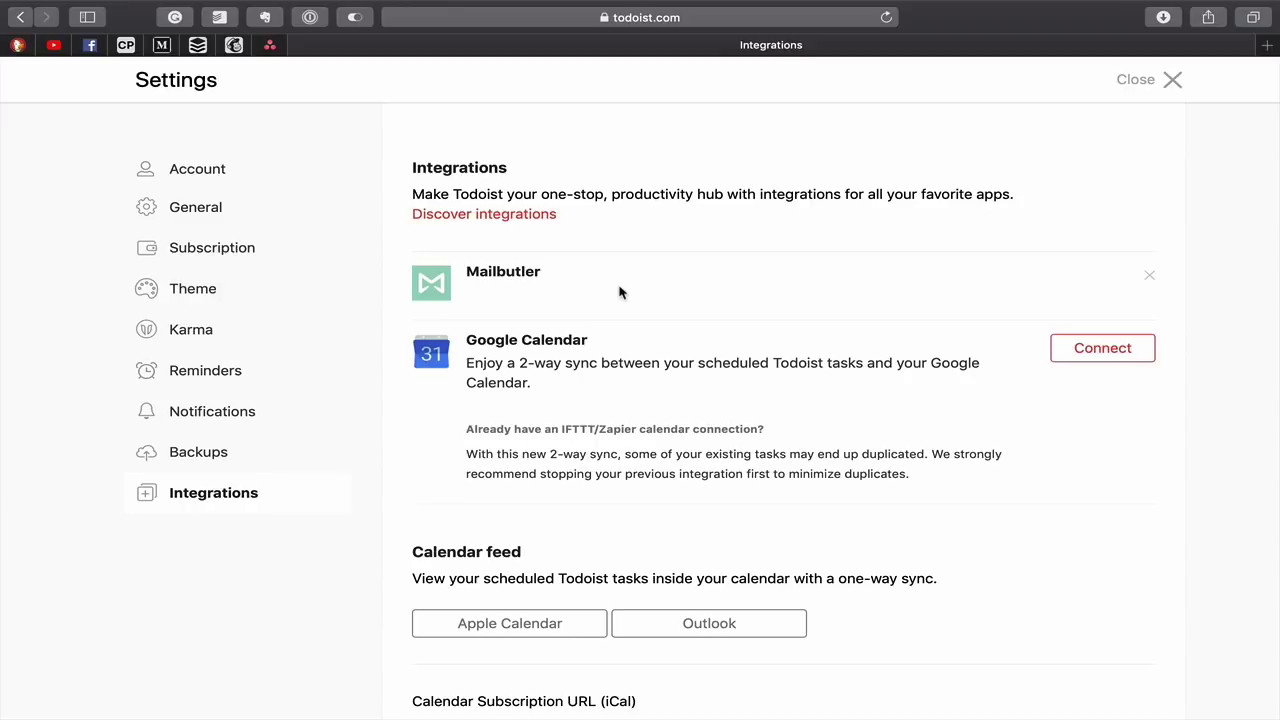
scroll(618, 291, "down", 1)
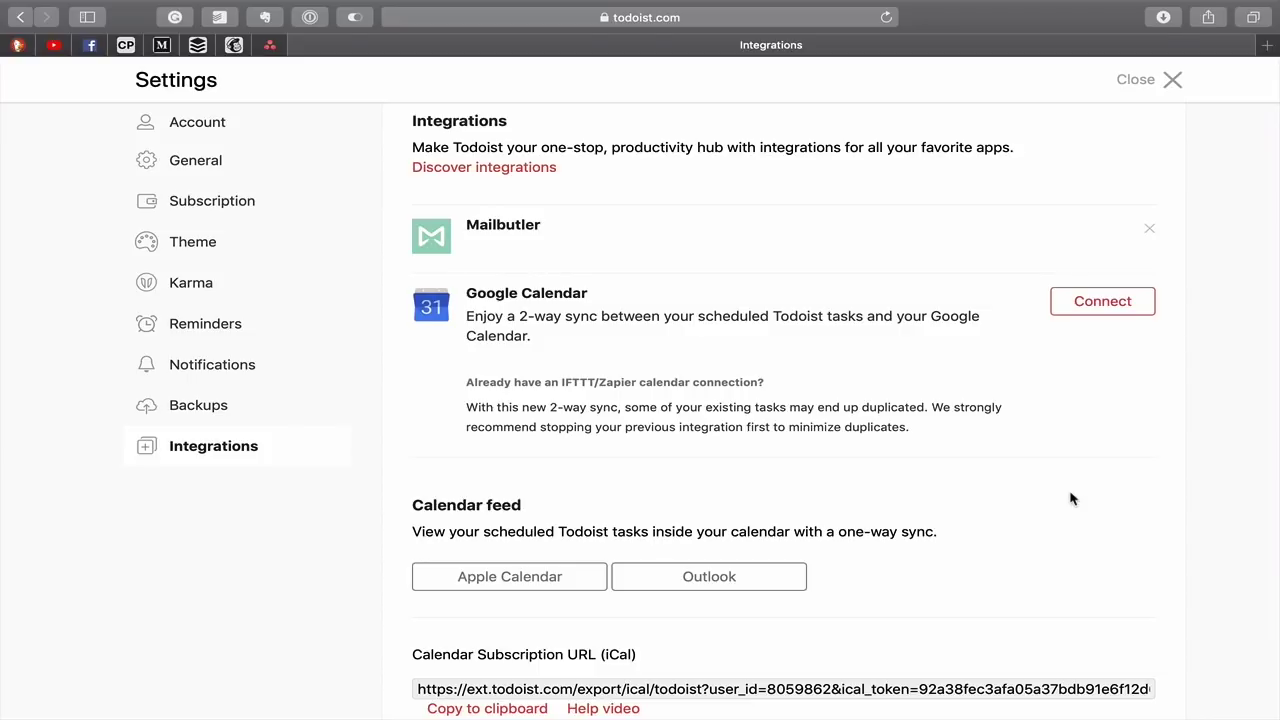
scroll(1071, 499, "down", 2)
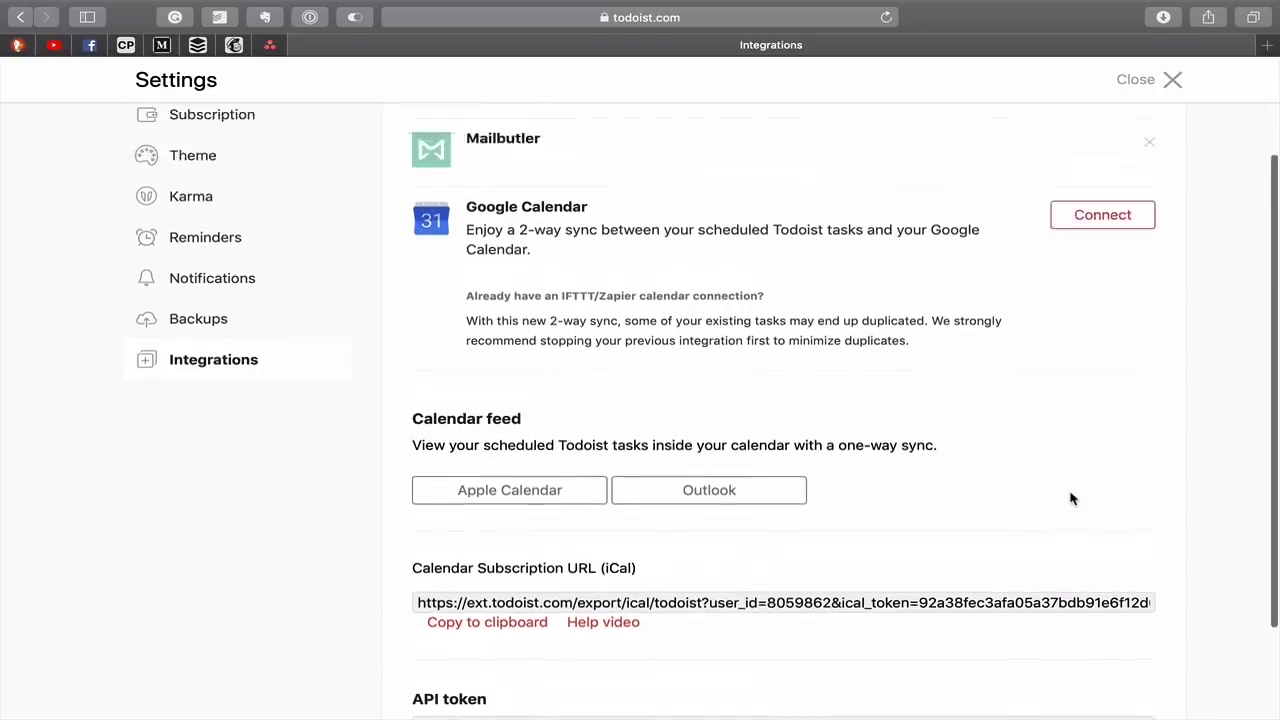
scroll(1071, 499, "up", 2)
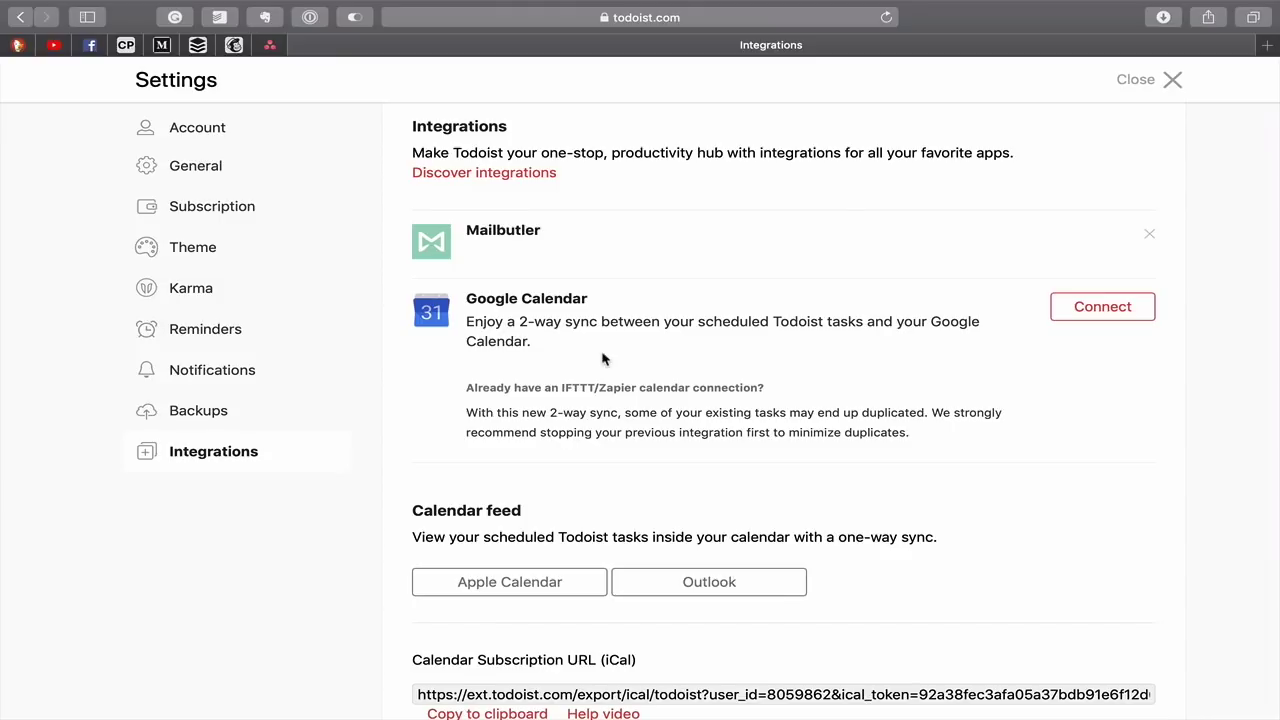
scroll(603, 358, "down", 1)
scroll(603, 358, "up", 2)
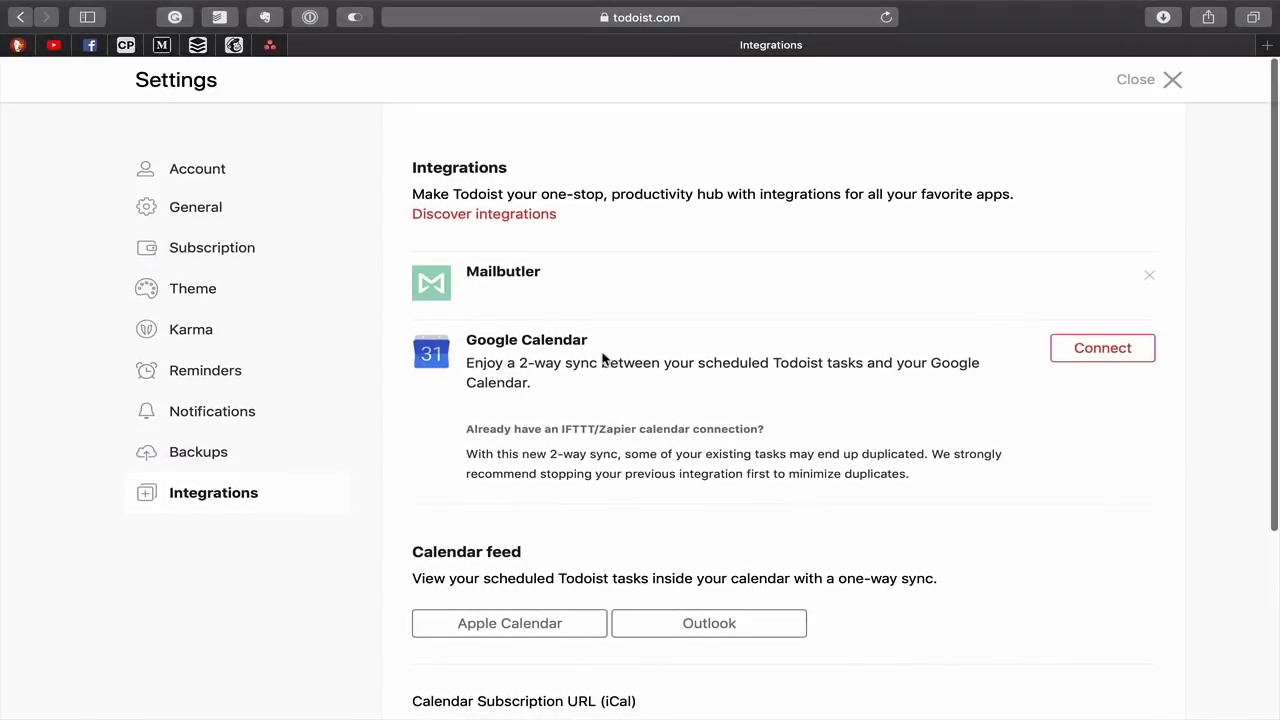
left_click(1138, 84)
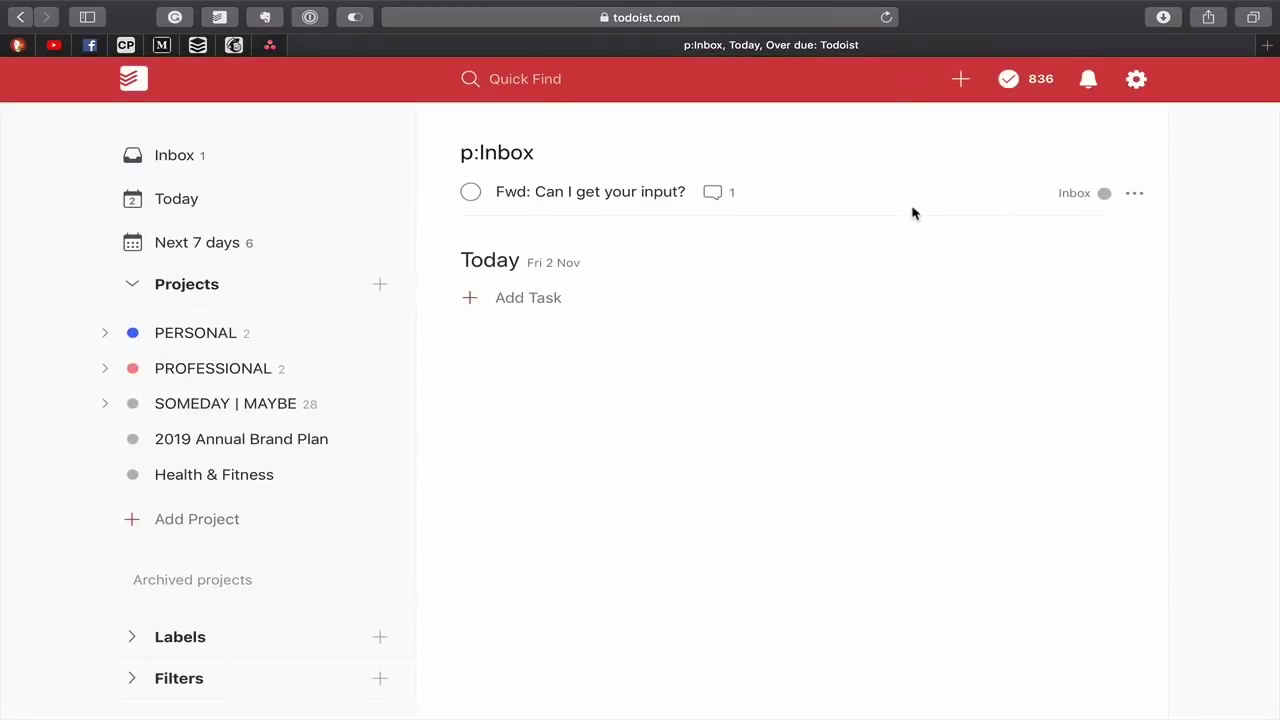
Open the Keyboard Shortcuts list, look through the available shortcuts and close it
left_click(1137, 80)
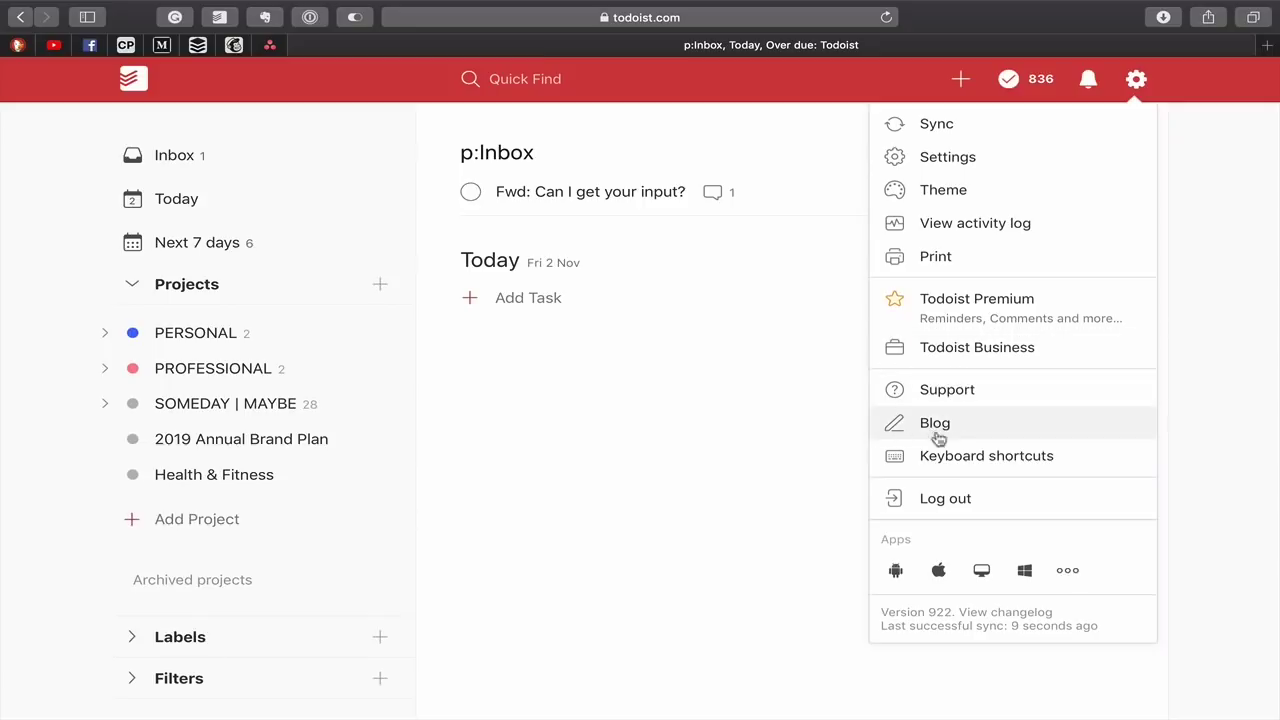
left_click(945, 463)
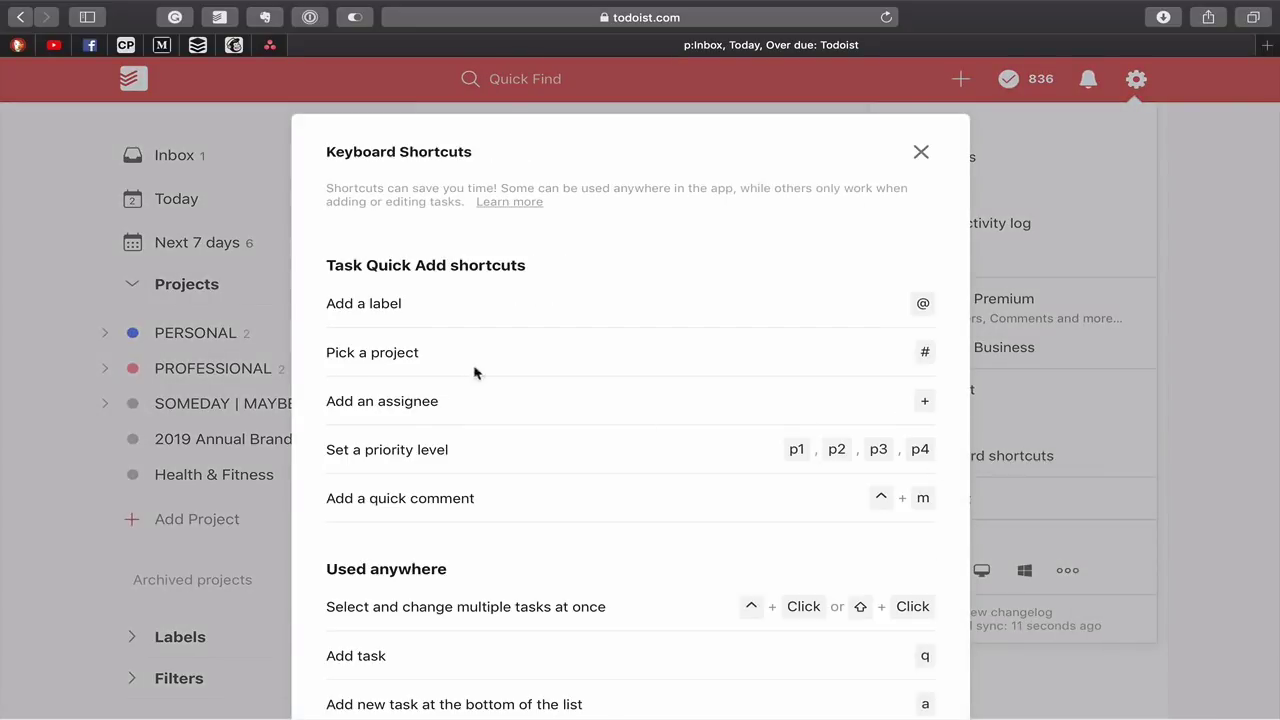
scroll(477, 417, "down", 4)
scroll(477, 417, "up", 4)
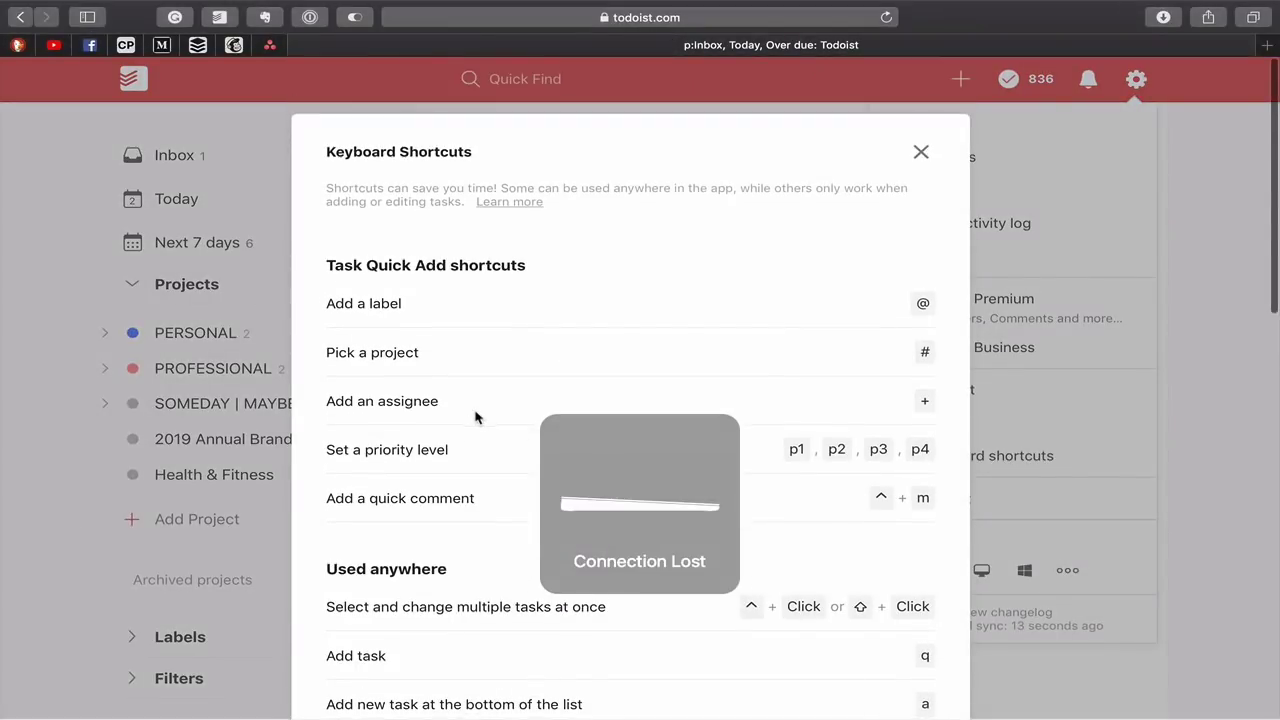
left_click(921, 153)
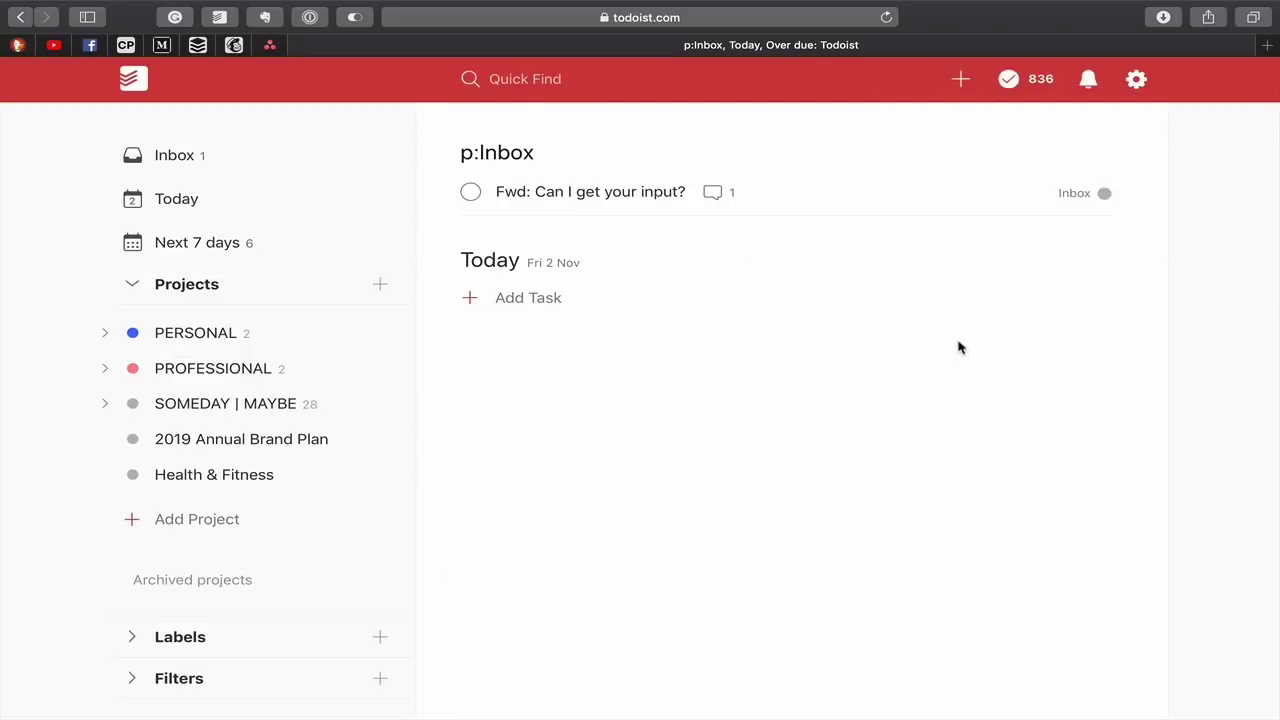